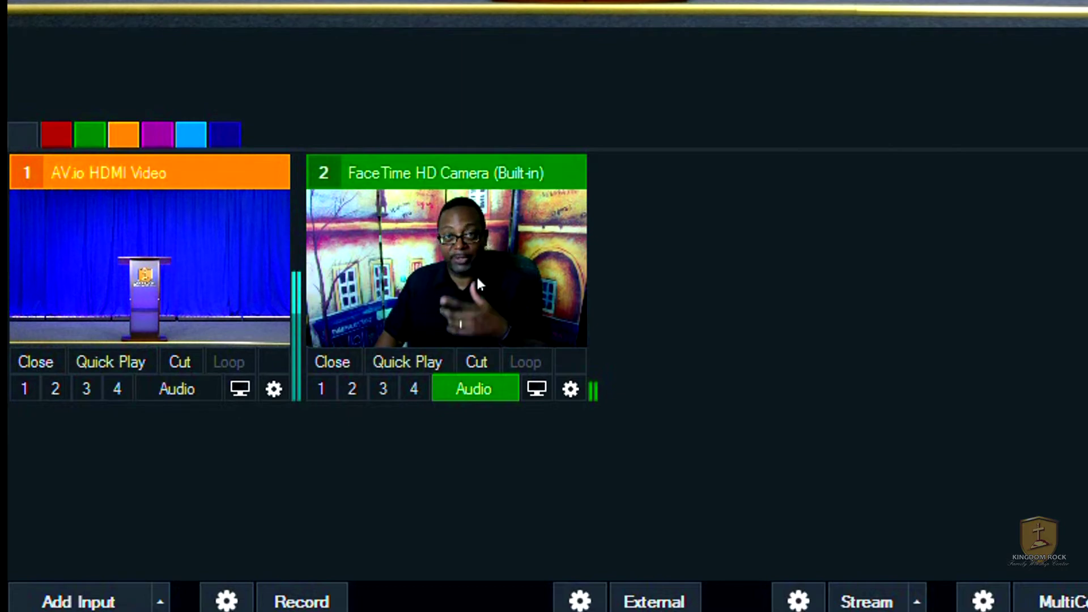
# Step: Remove input 2 and start a new camera input sourced from FaceTime HD Camera (Built-in)
pyautogui.click(330, 362)
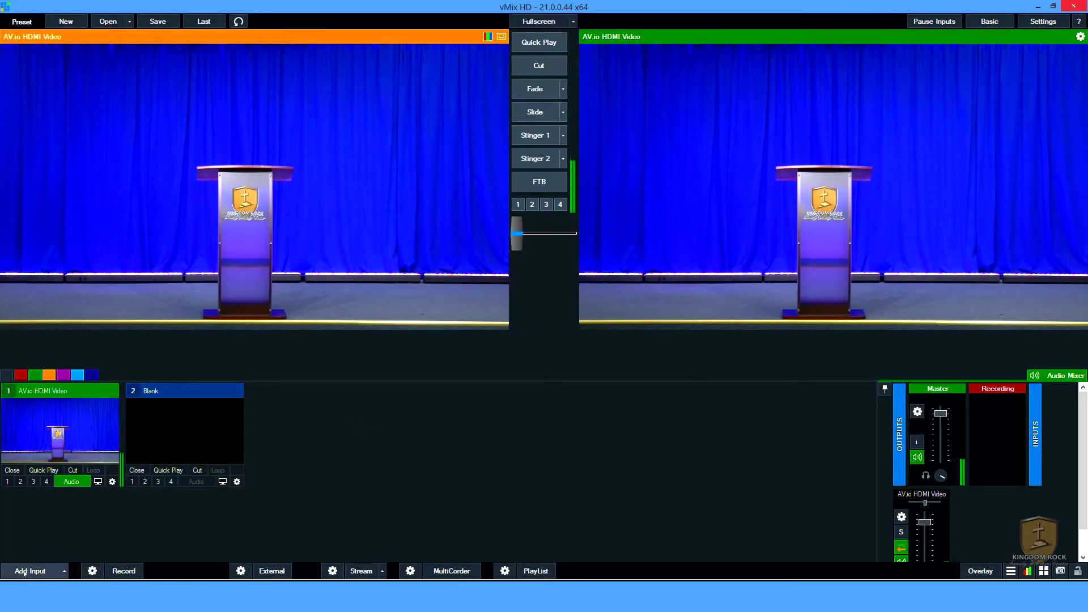
pyautogui.click(24, 571)
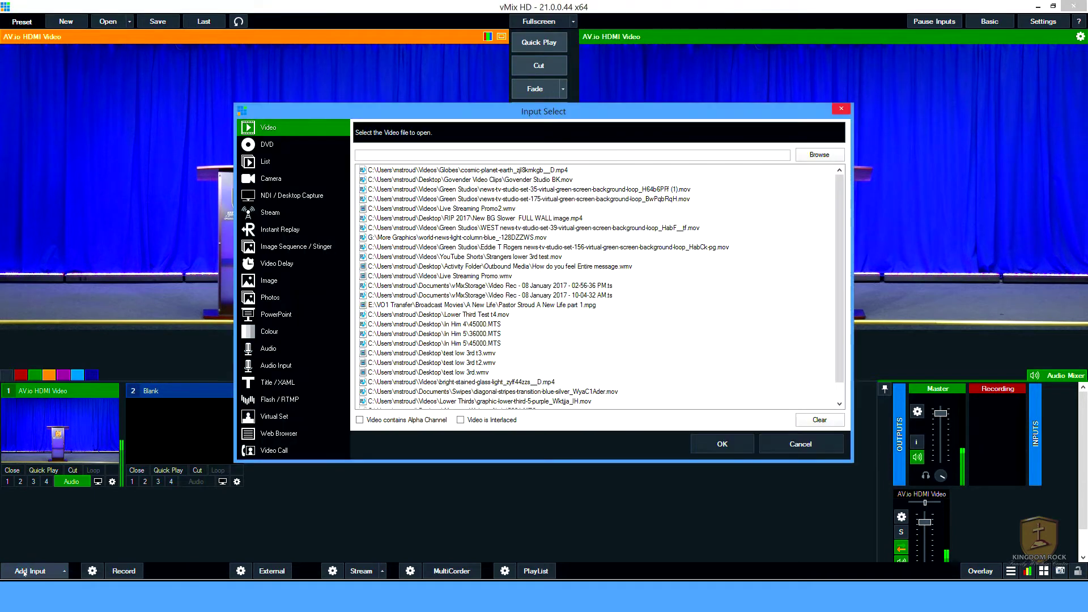
pyautogui.click(274, 180)
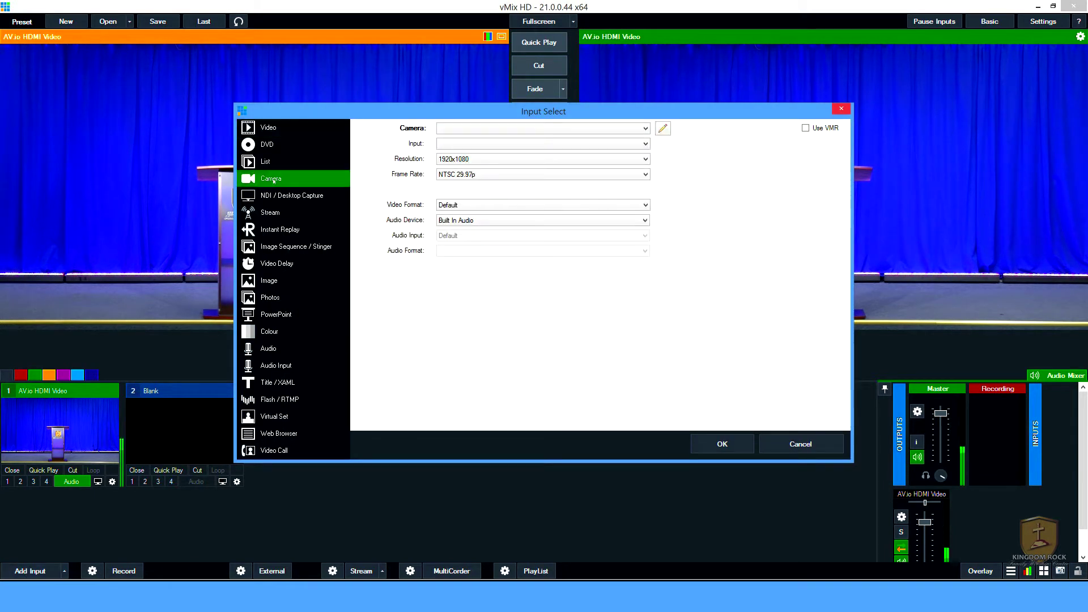
pyautogui.click(463, 129)
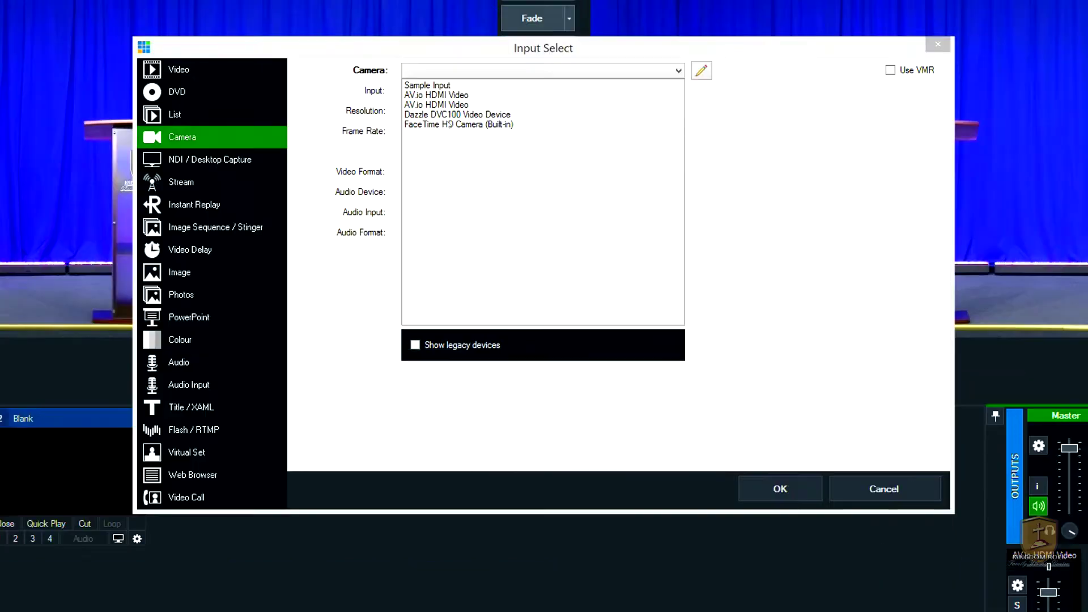
pyautogui.click(462, 169)
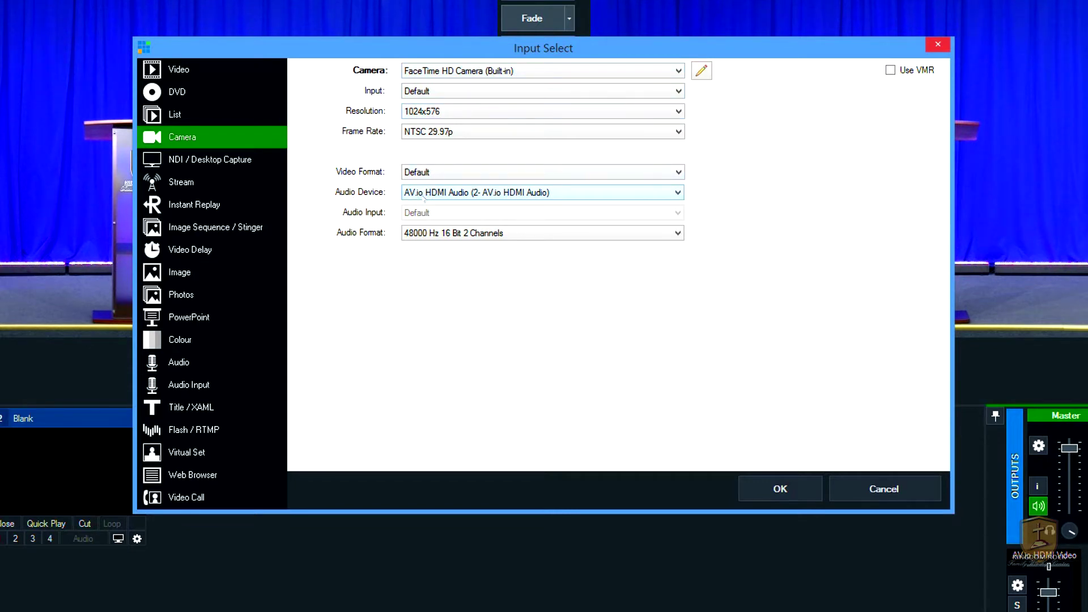
pyautogui.click(431, 195)
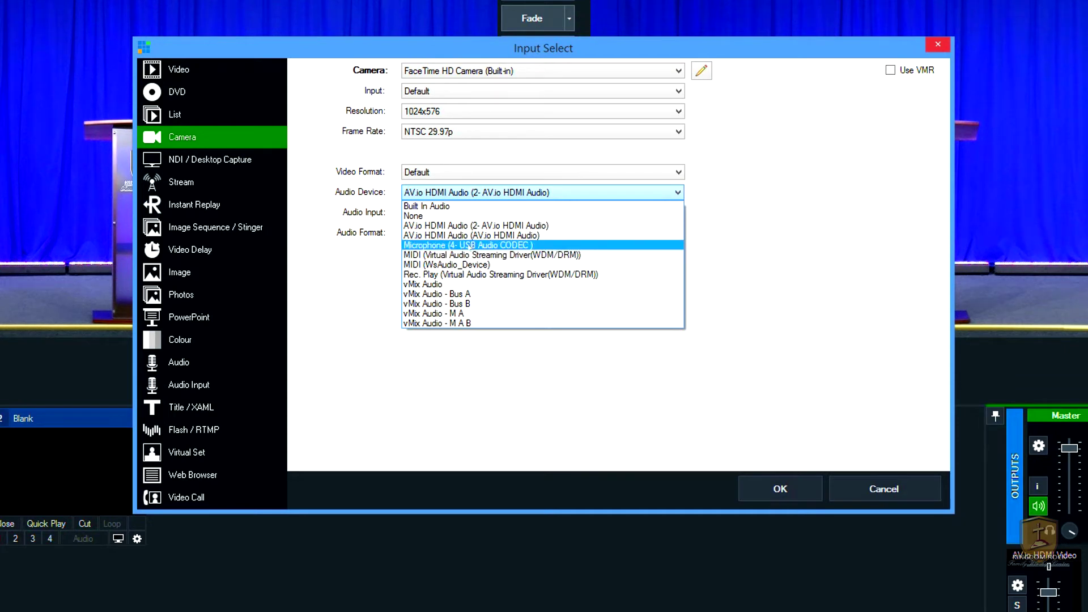
# Step: Give the FaceTime camera Microphone (4- USB Audio CODEC) as audio and add it as input 2
pyautogui.click(469, 245)
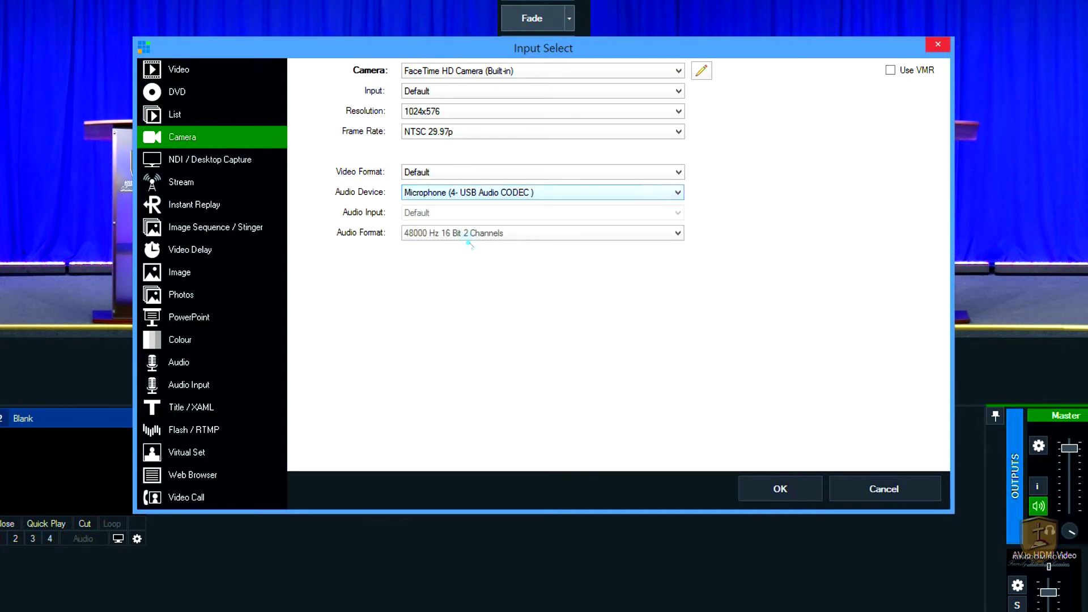
pyautogui.click(780, 489)
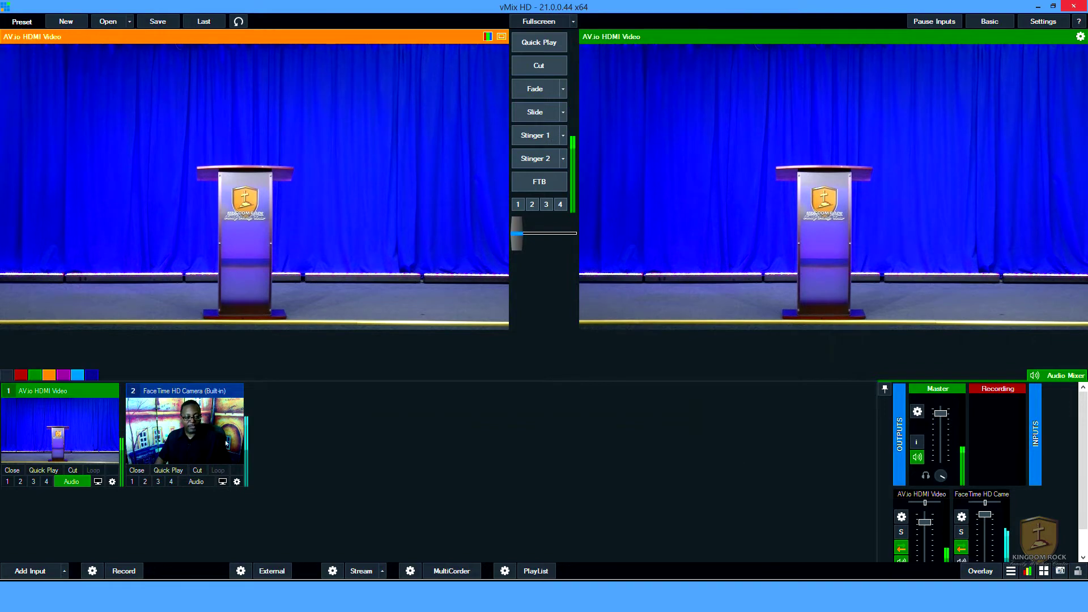
# Step: Preview the FaceTime camera, toggle its audio, and cut it live to output
pyautogui.click(185, 429)
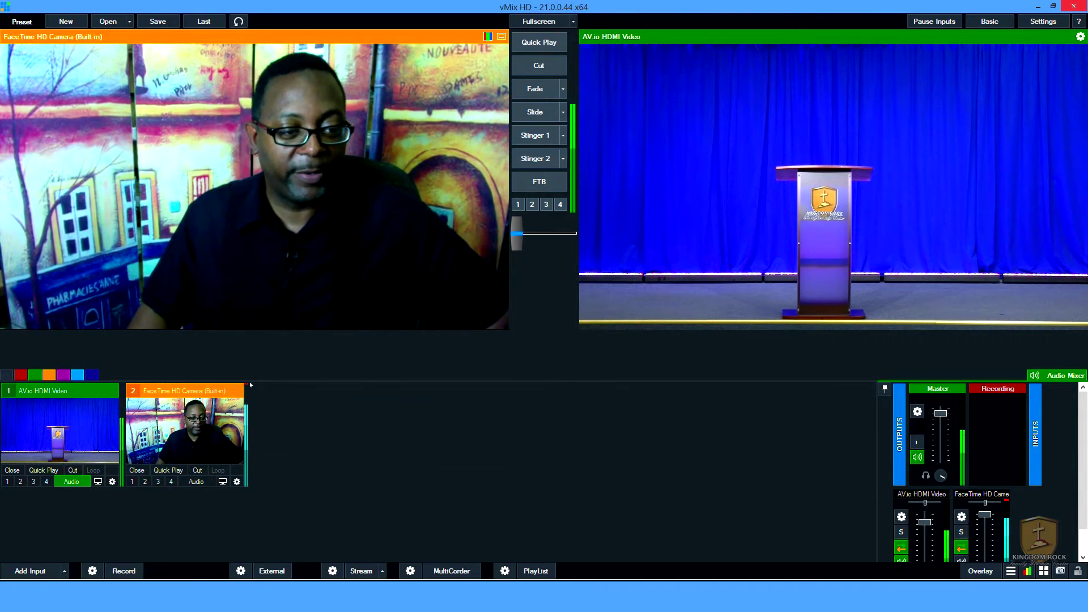
pyautogui.click(198, 485)
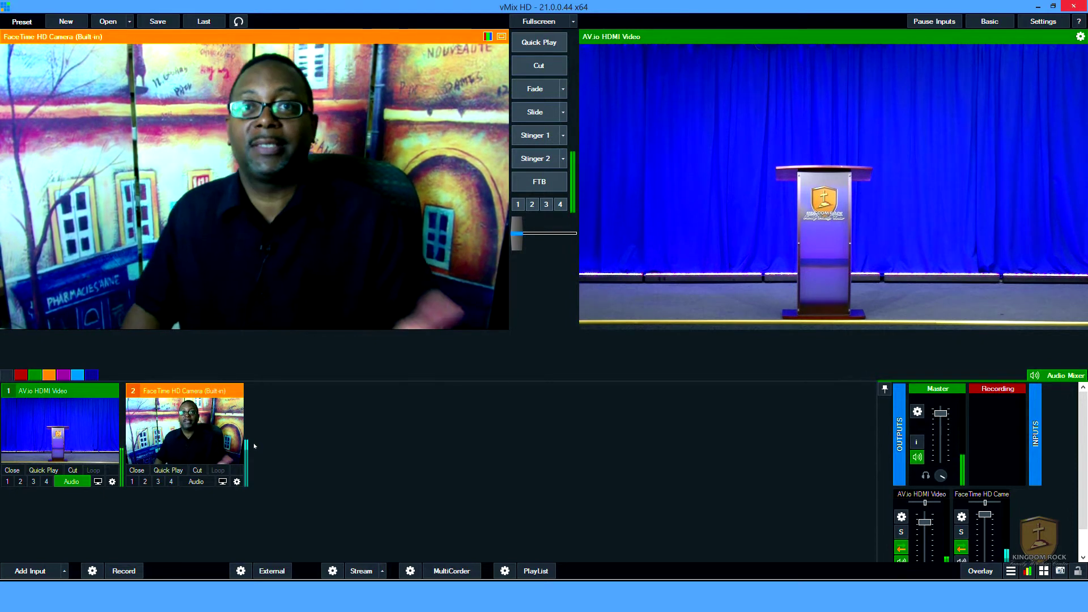
pyautogui.click(195, 482)
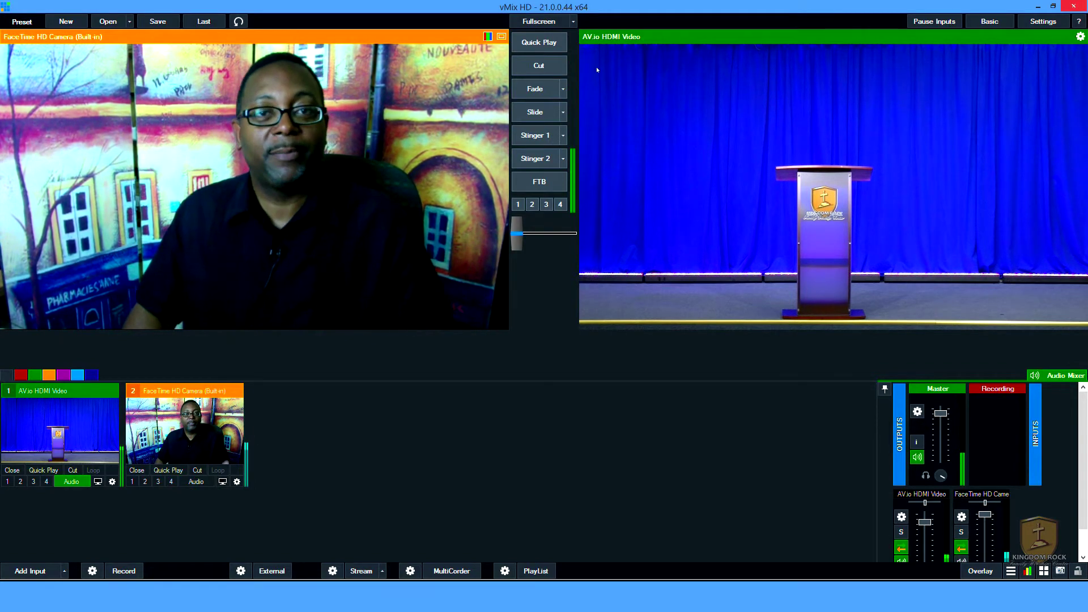
pyautogui.click(525, 66)
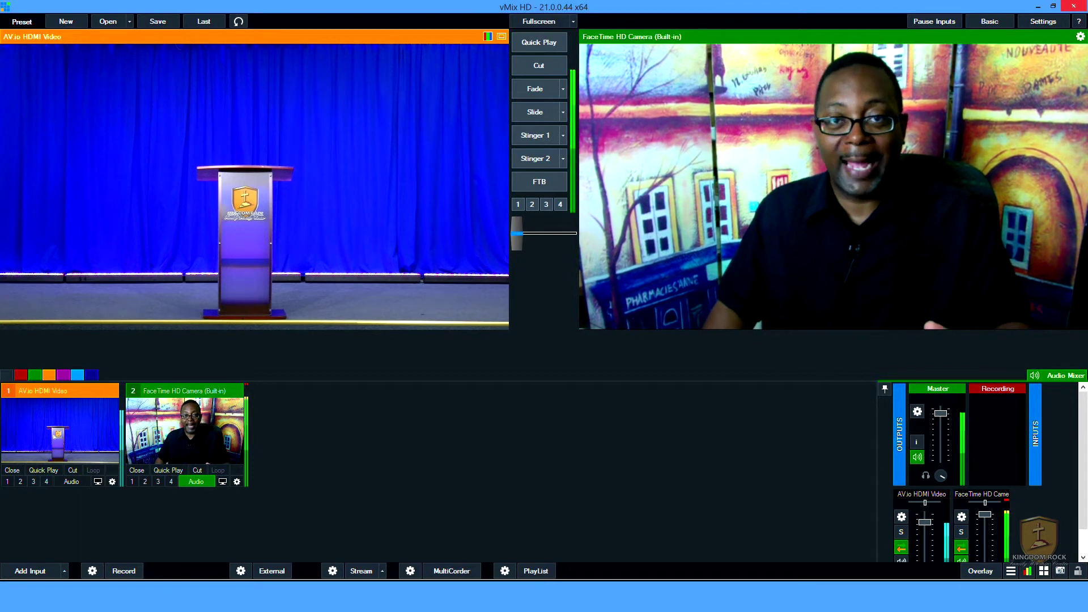
pyautogui.click(532, 67)
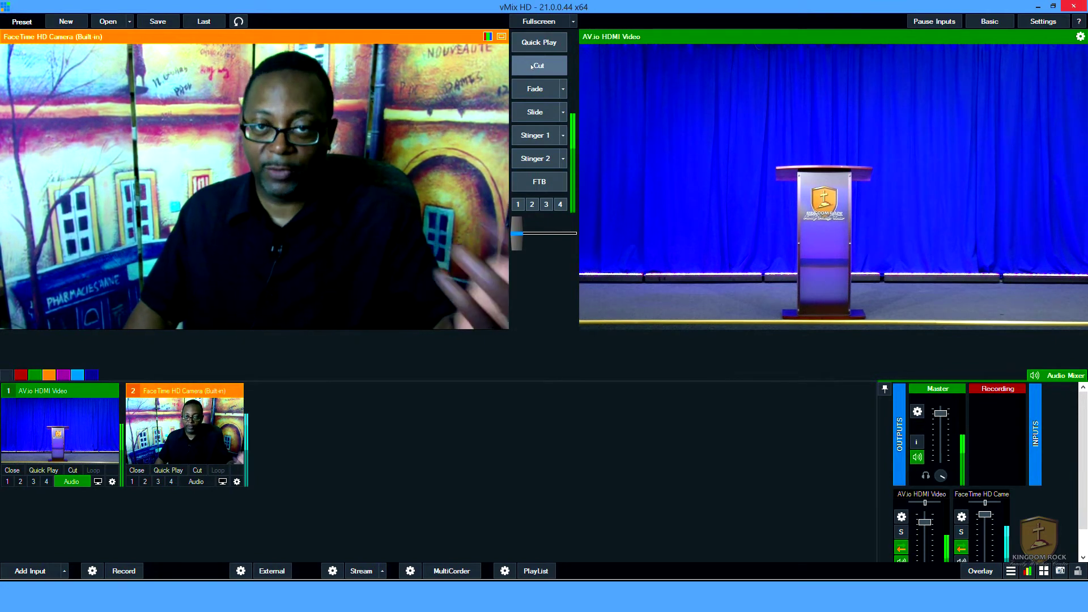
pyautogui.click(531, 67)
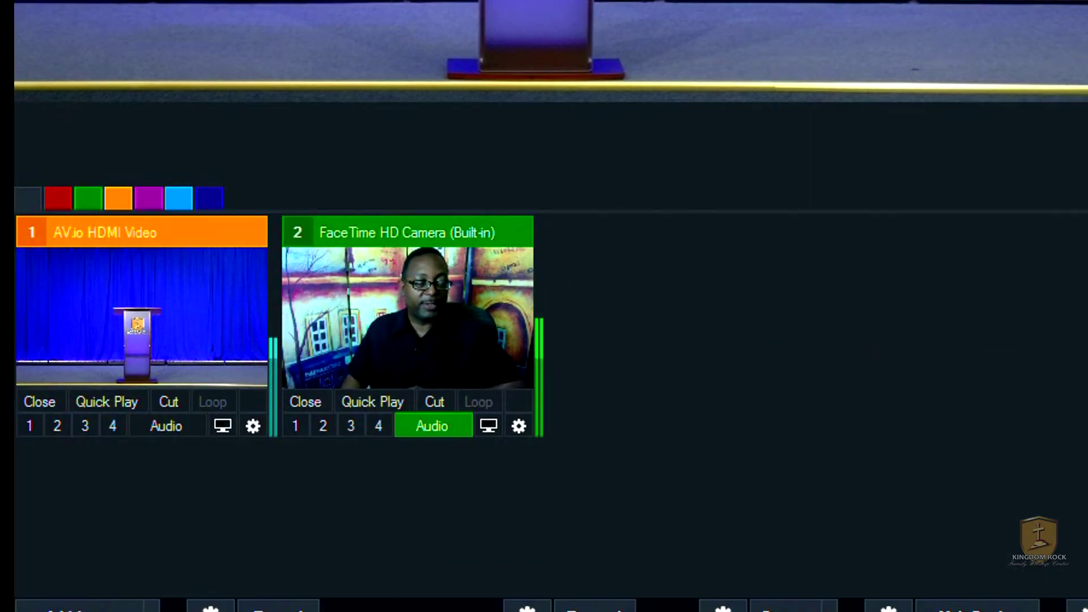
# Step: Close both inputs and re-add AV.io HDMI Video as a camera input with Audio Device None
pyautogui.click(39, 403)
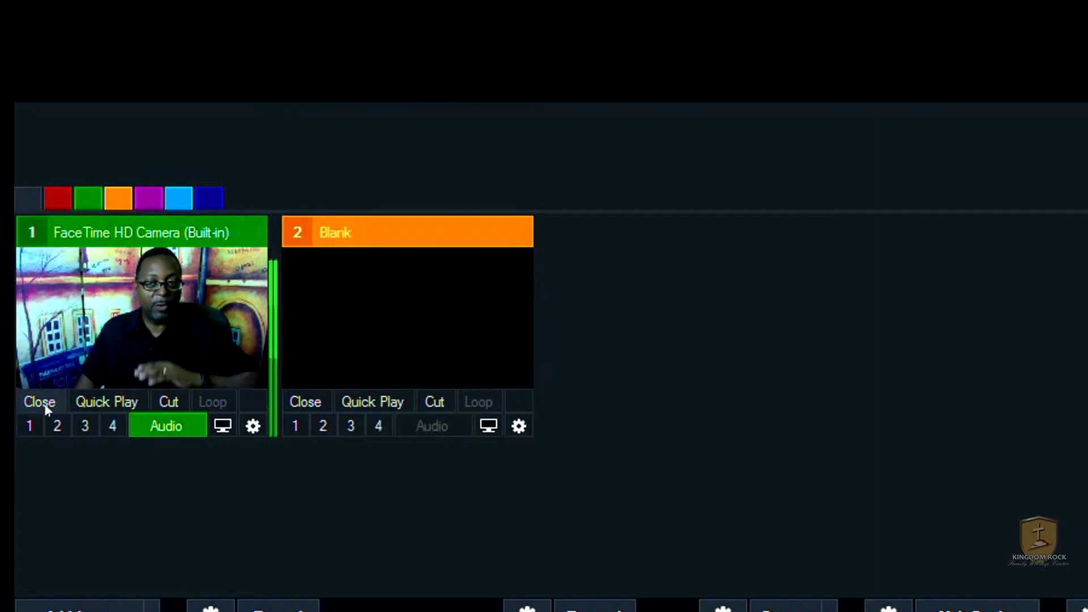
pyautogui.click(39, 403)
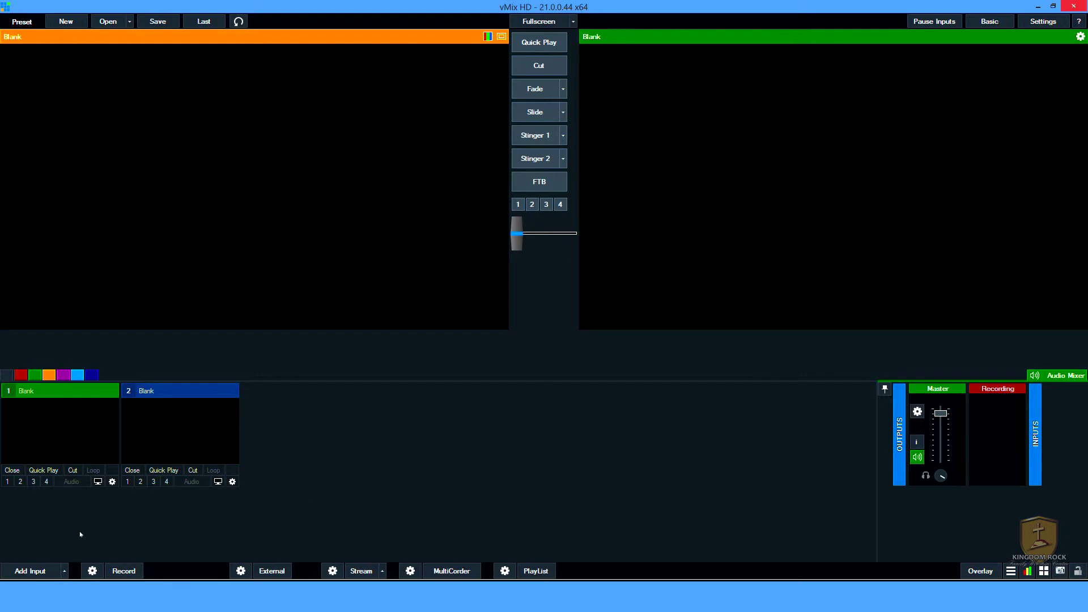
pyautogui.click(20, 571)
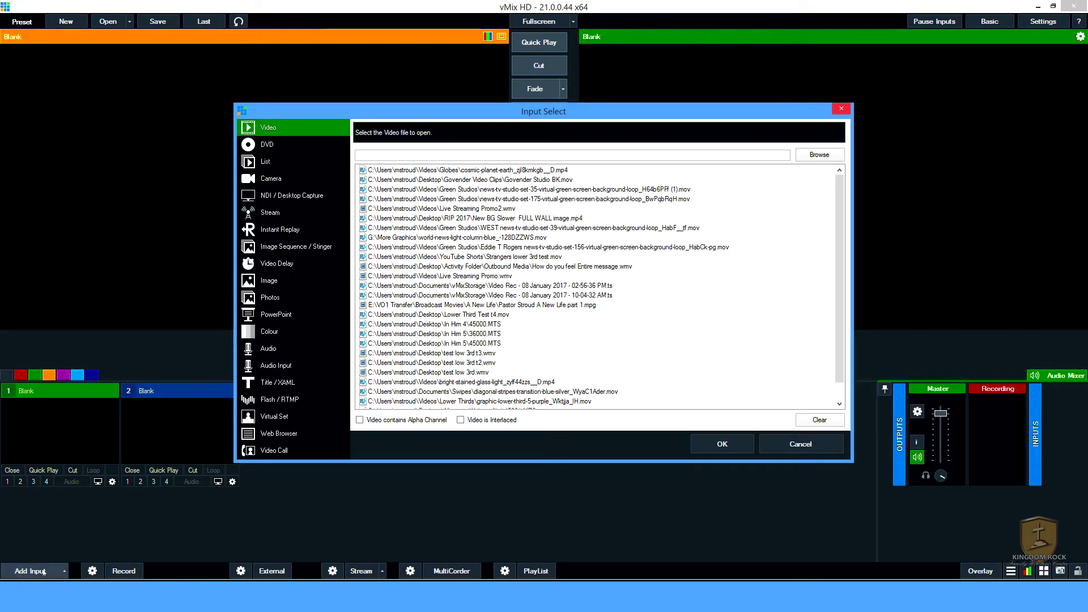
pyautogui.click(275, 179)
pyautogui.click(493, 128)
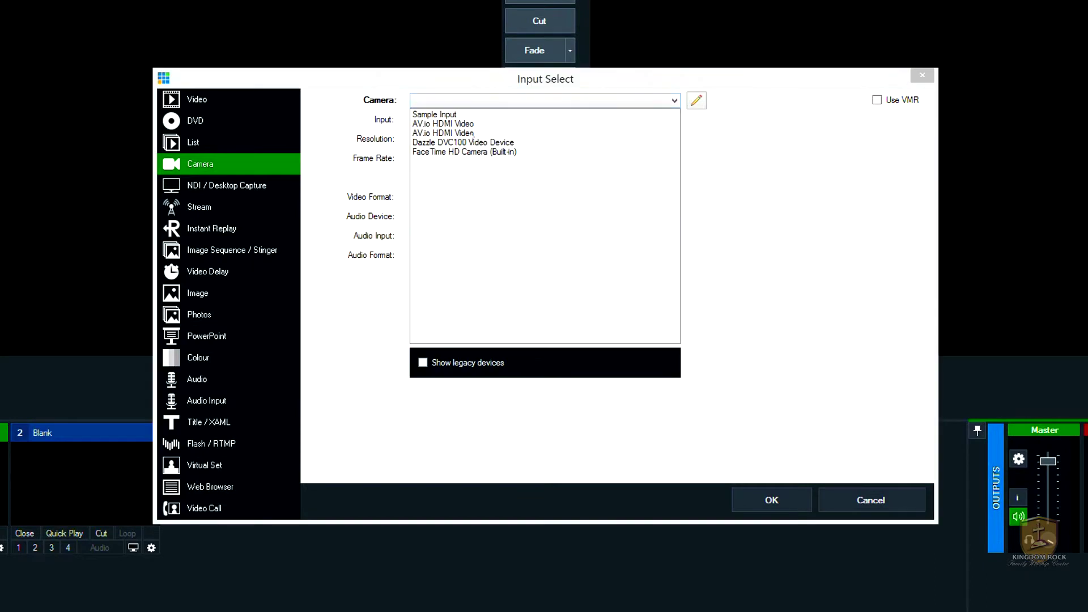
pyautogui.click(472, 133)
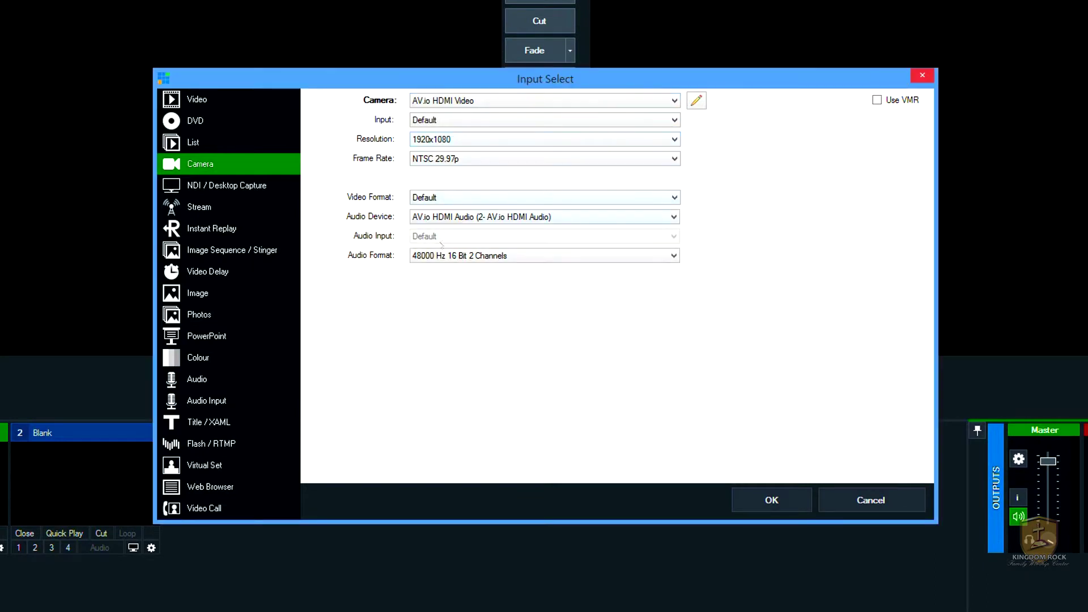
pyautogui.click(437, 220)
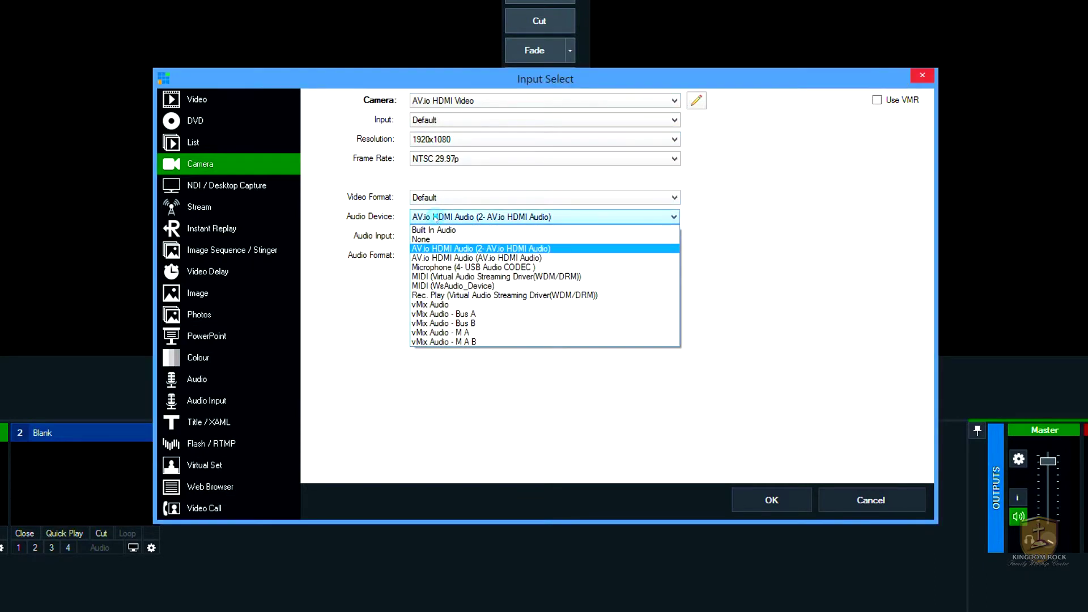
pyautogui.click(434, 240)
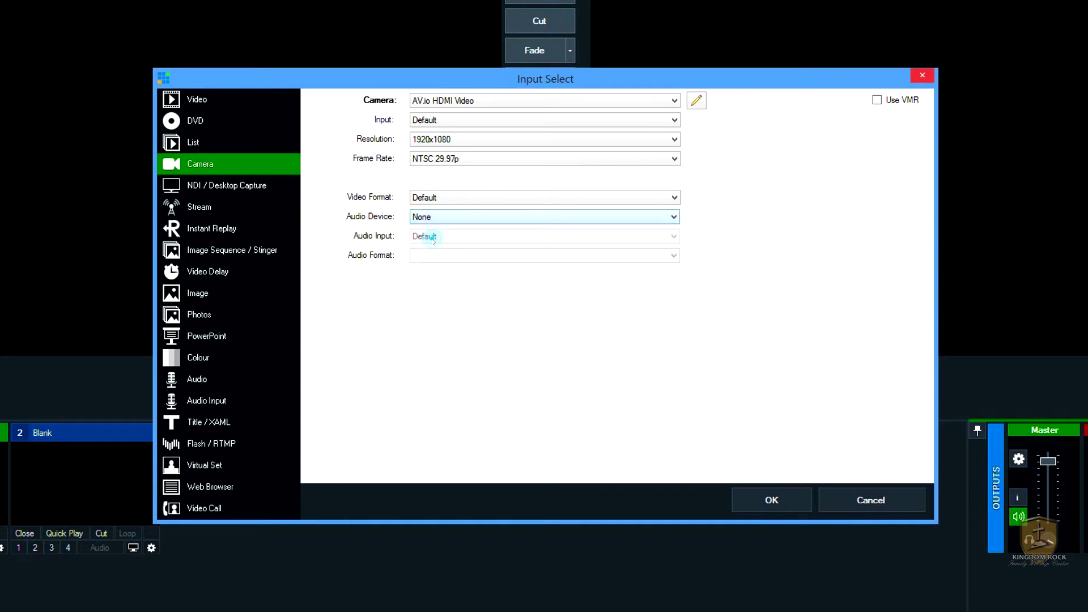
pyautogui.click(772, 501)
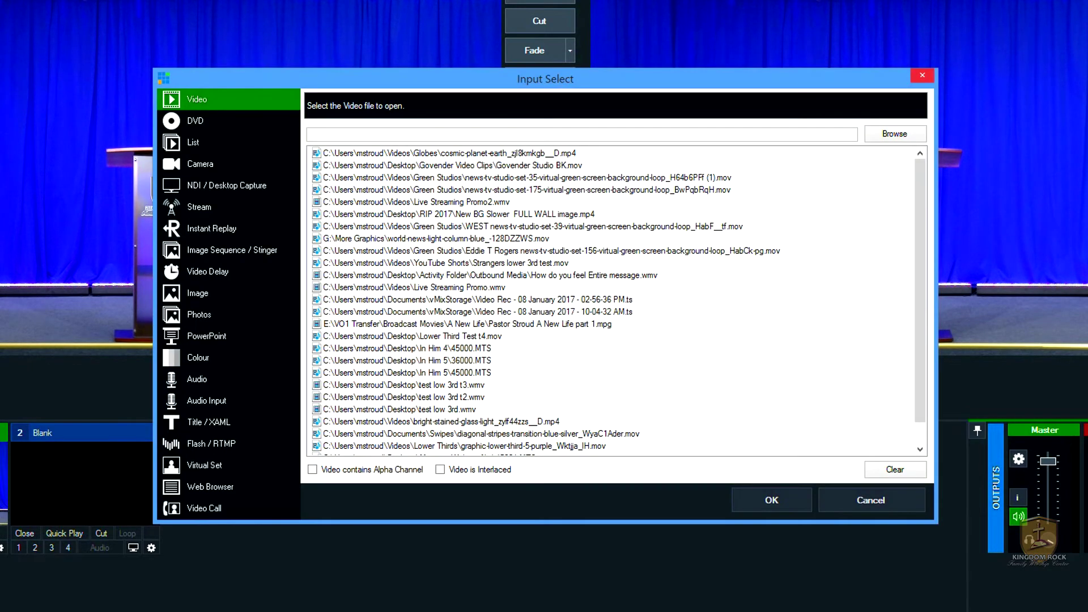
# Step: Add FaceTime HD Camera (Built-in) as a camera input with Audio Device set to None
pyautogui.click(191, 165)
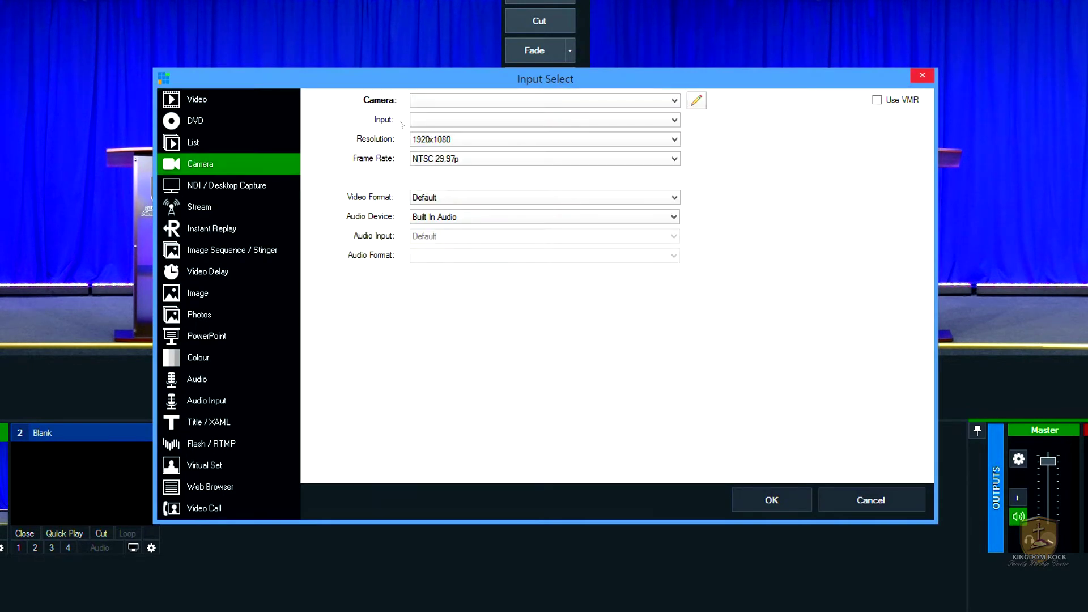
pyautogui.click(425, 103)
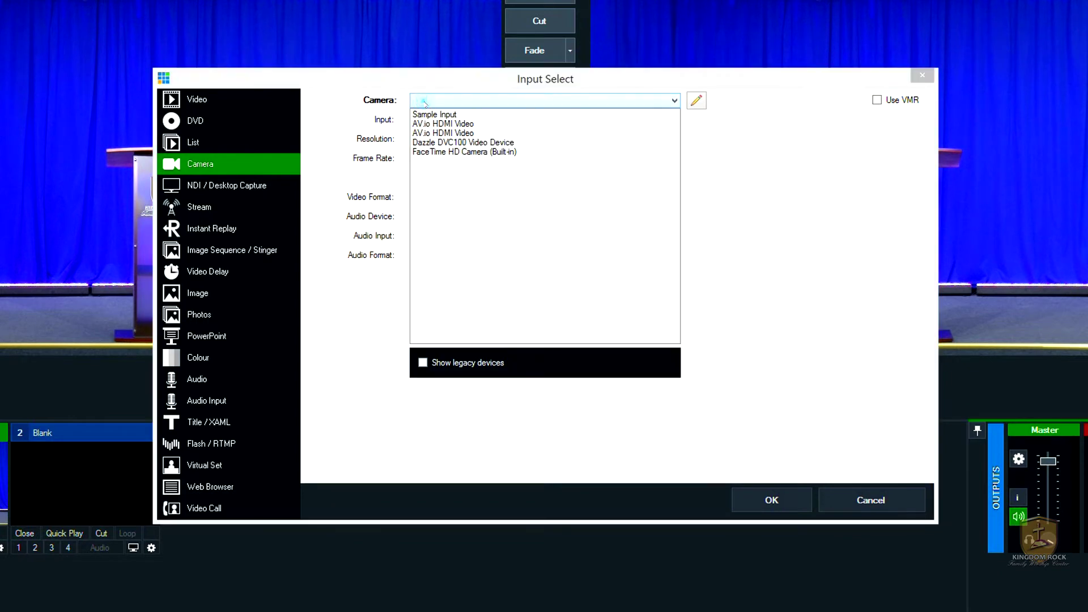
pyautogui.click(428, 151)
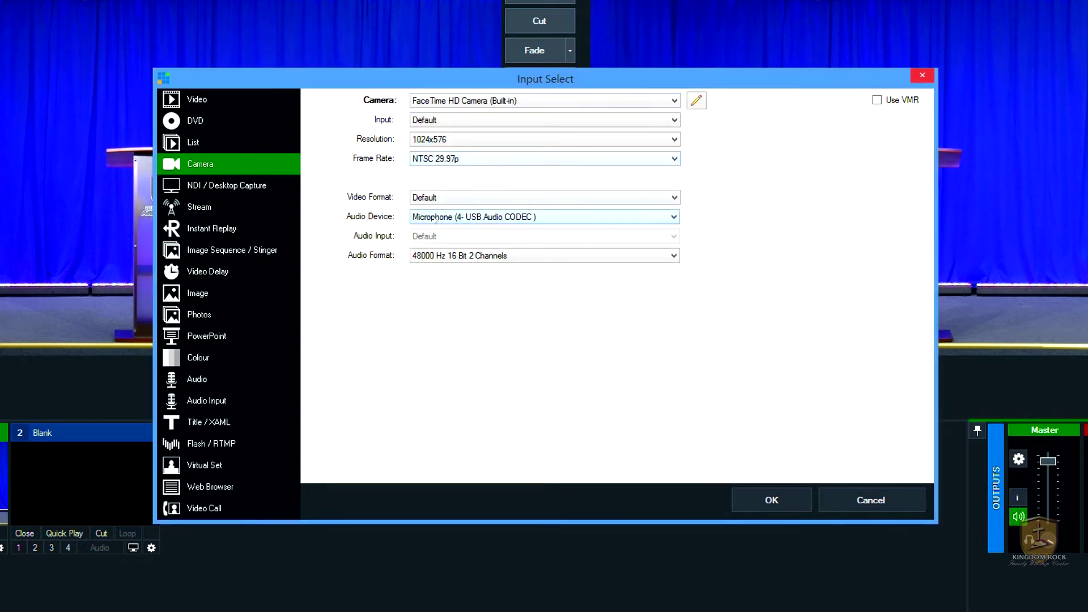
pyautogui.click(435, 220)
pyautogui.click(433, 241)
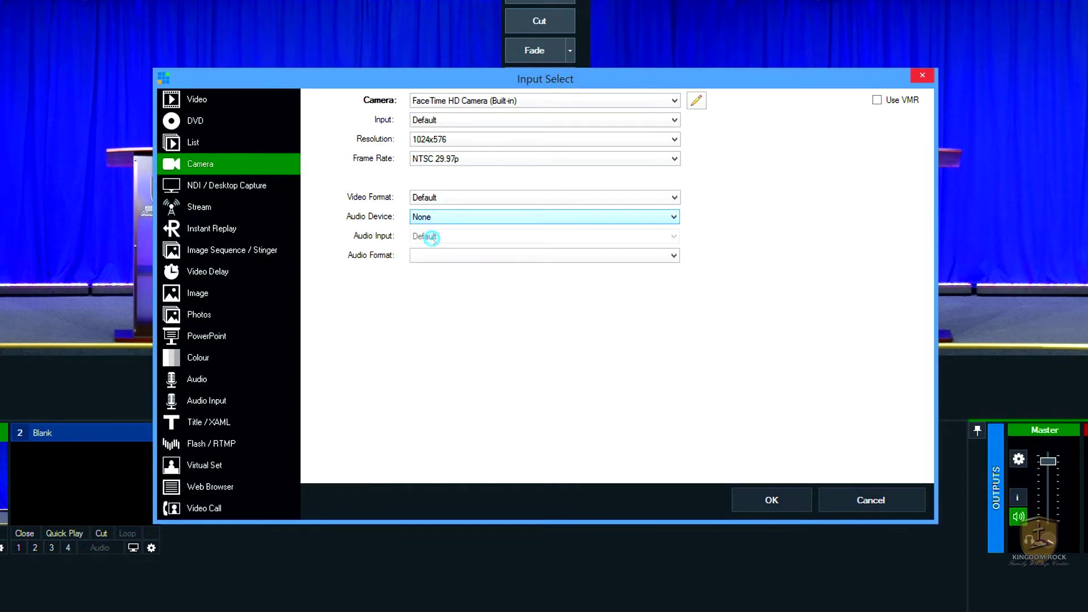
pyautogui.click(755, 496)
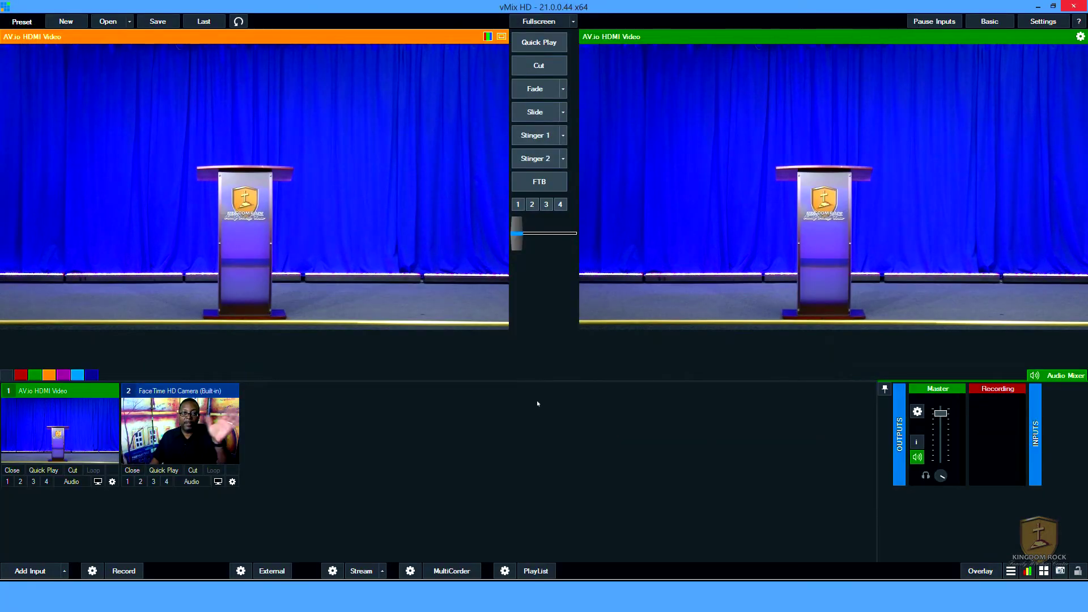
# Step: Load the FaceTime HD Camera into Preview and bring up Add Input
pyautogui.click(177, 431)
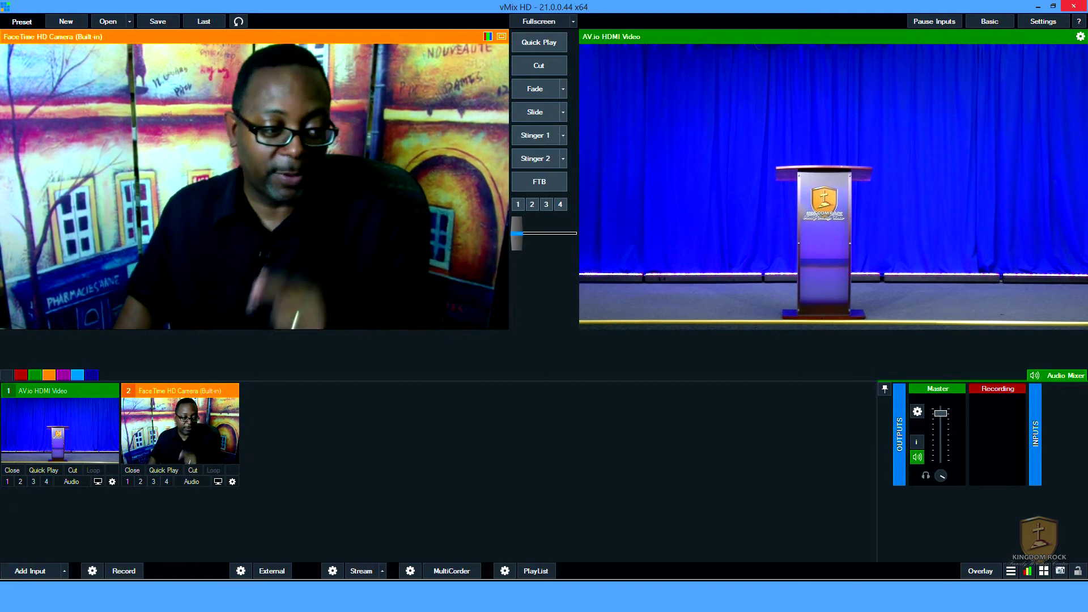
pyautogui.click(33, 572)
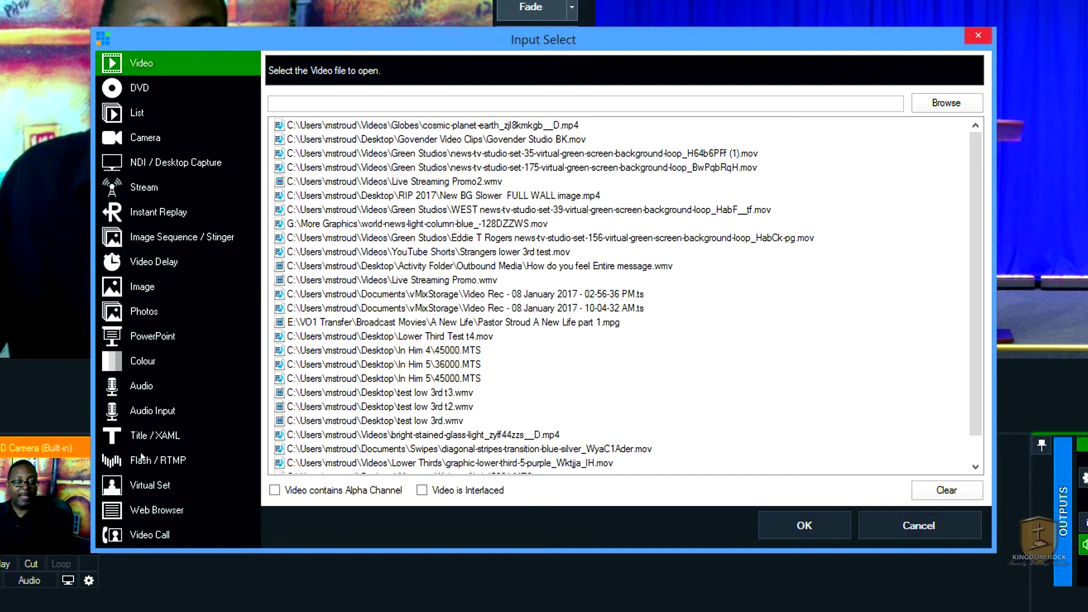
# Step: Add an Audio Input using Microphone (4- USB Audio CODEC) as input 3
pyautogui.click(153, 413)
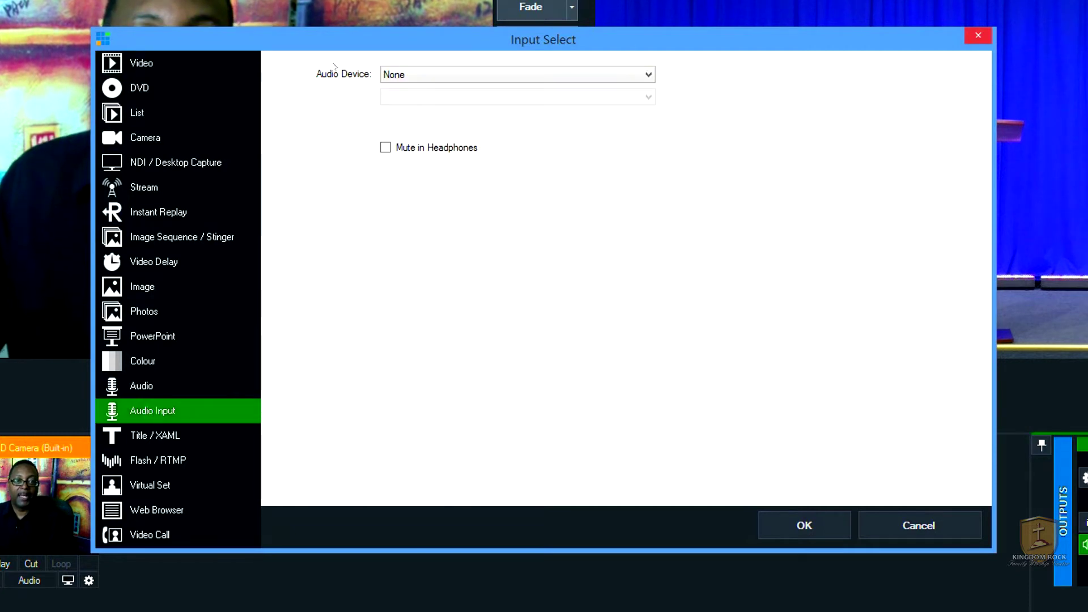
pyautogui.click(476, 77)
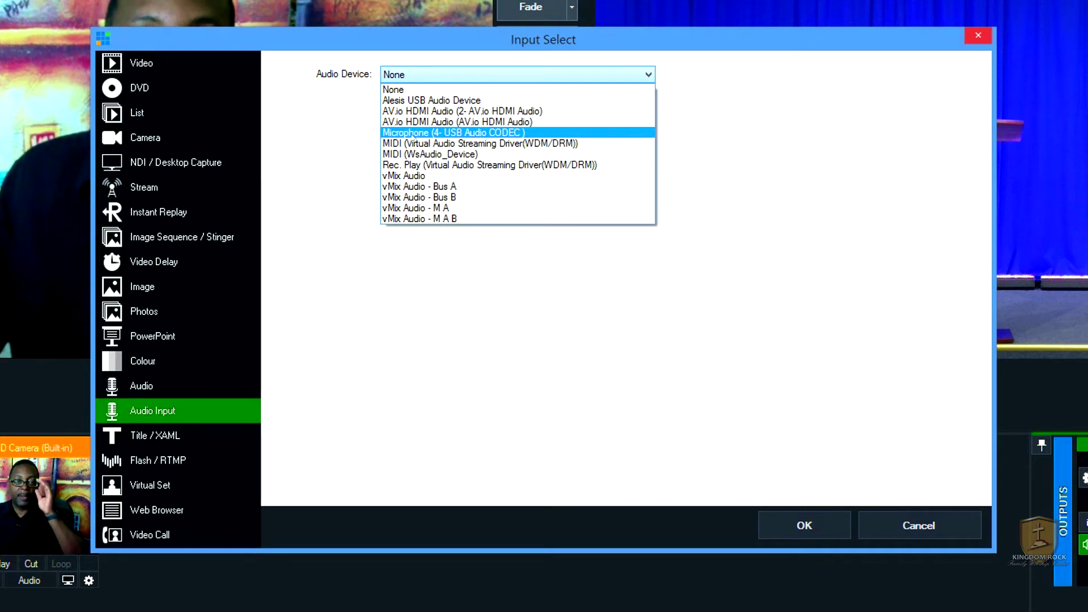
pyautogui.click(484, 133)
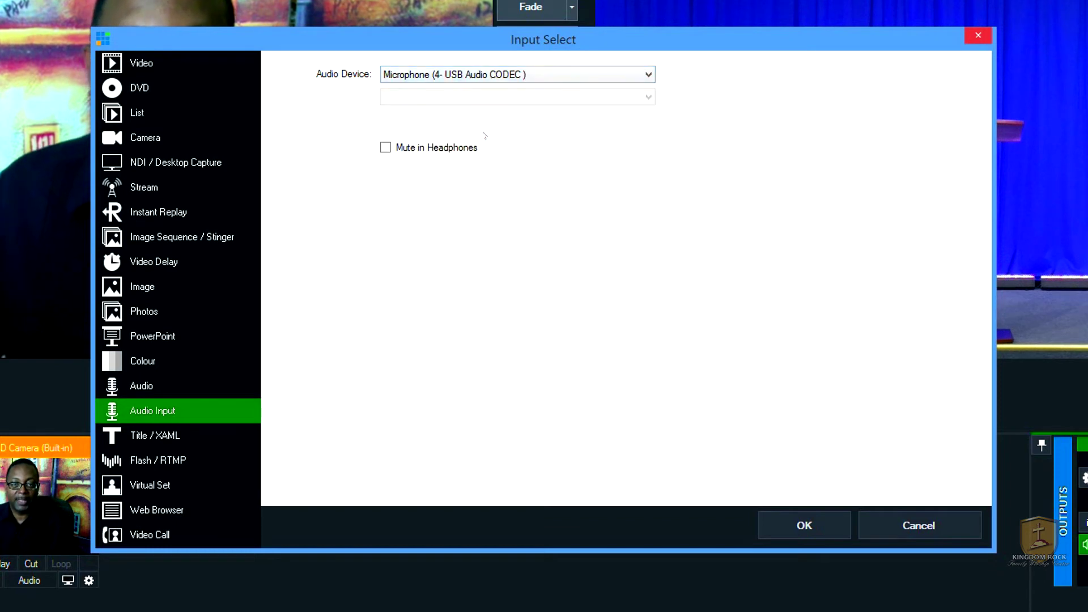
pyautogui.click(810, 527)
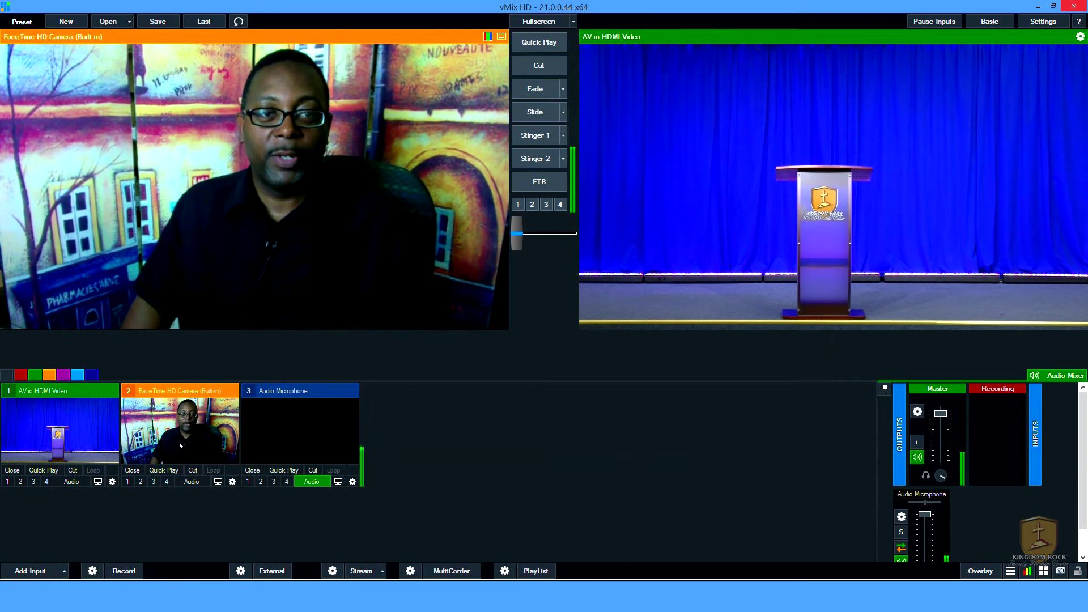
pyautogui.click(62, 433)
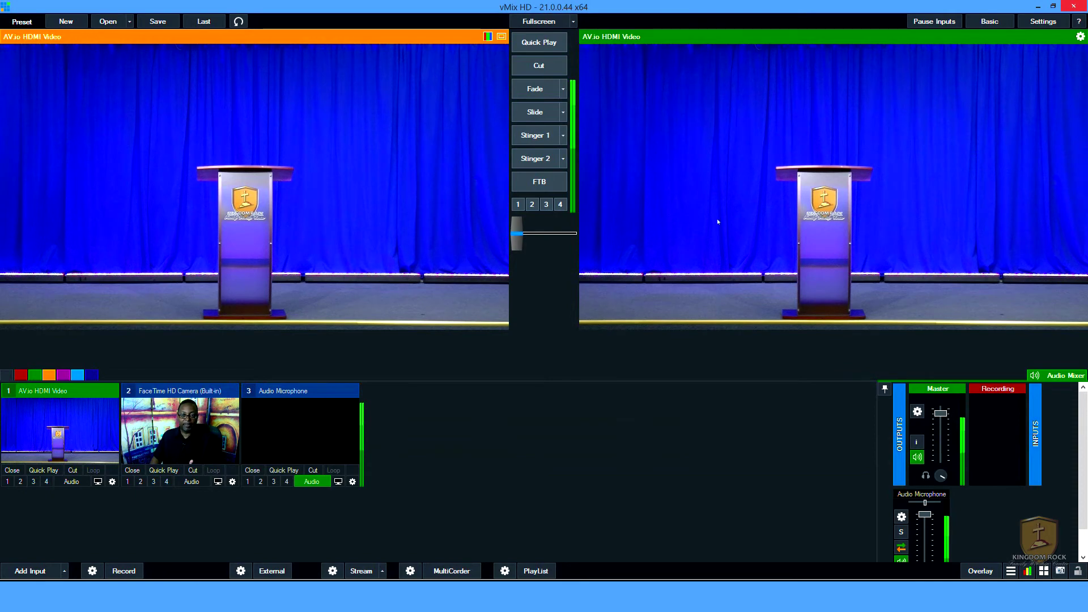
pyautogui.click(170, 442)
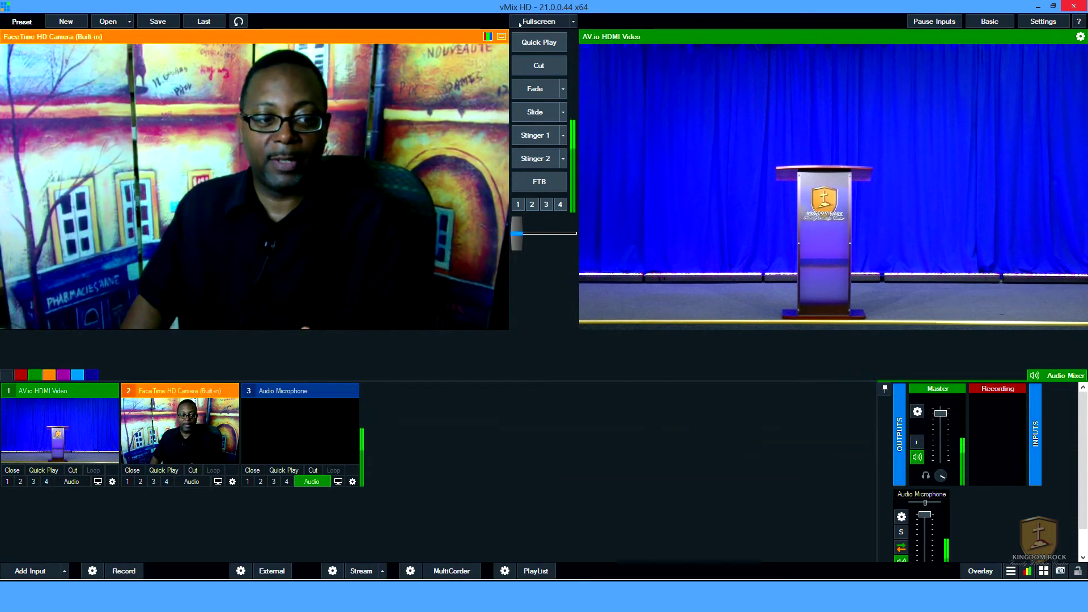
pyautogui.click(517, 65)
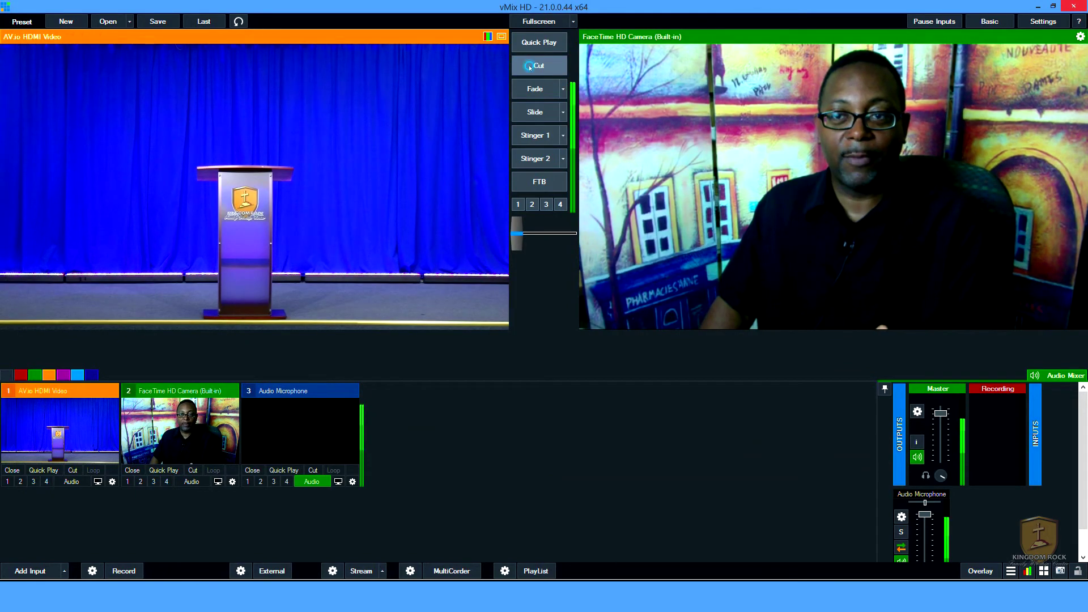
pyautogui.click(529, 67)
pyautogui.click(530, 68)
pyautogui.click(529, 68)
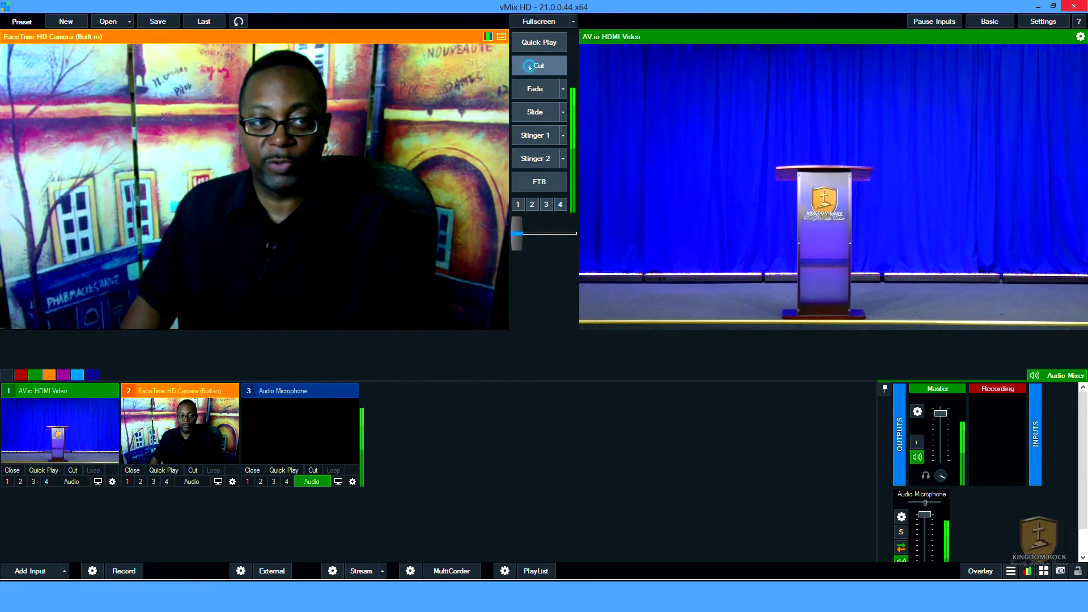
pyautogui.click(530, 68)
pyautogui.click(531, 67)
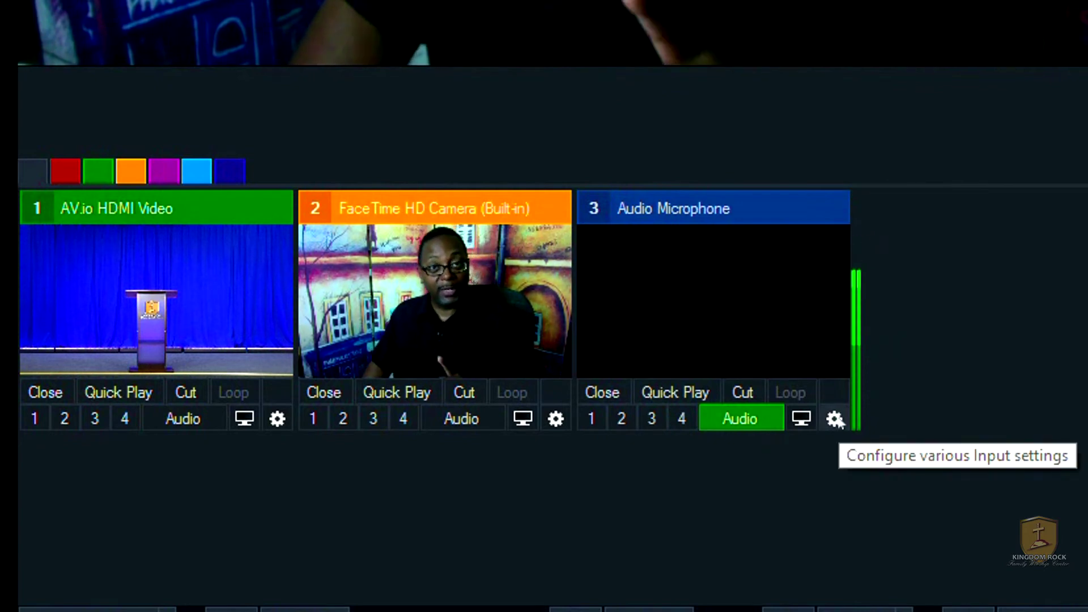
# Step: Enter a 120 ms delay in the Audio Microphone's audio settings and close both settings windows
pyautogui.click(835, 419)
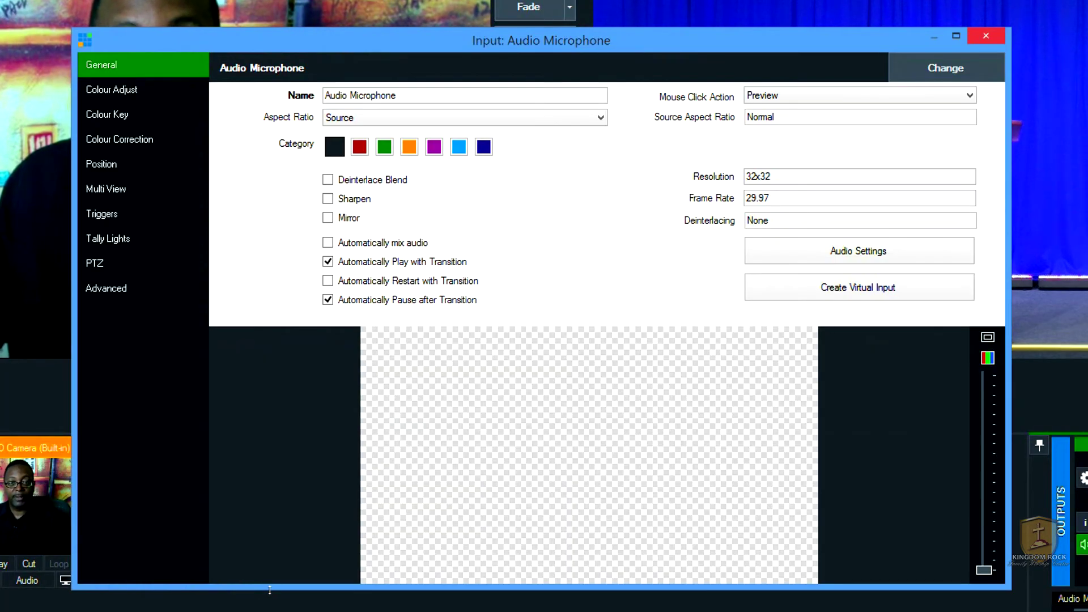
pyautogui.click(876, 258)
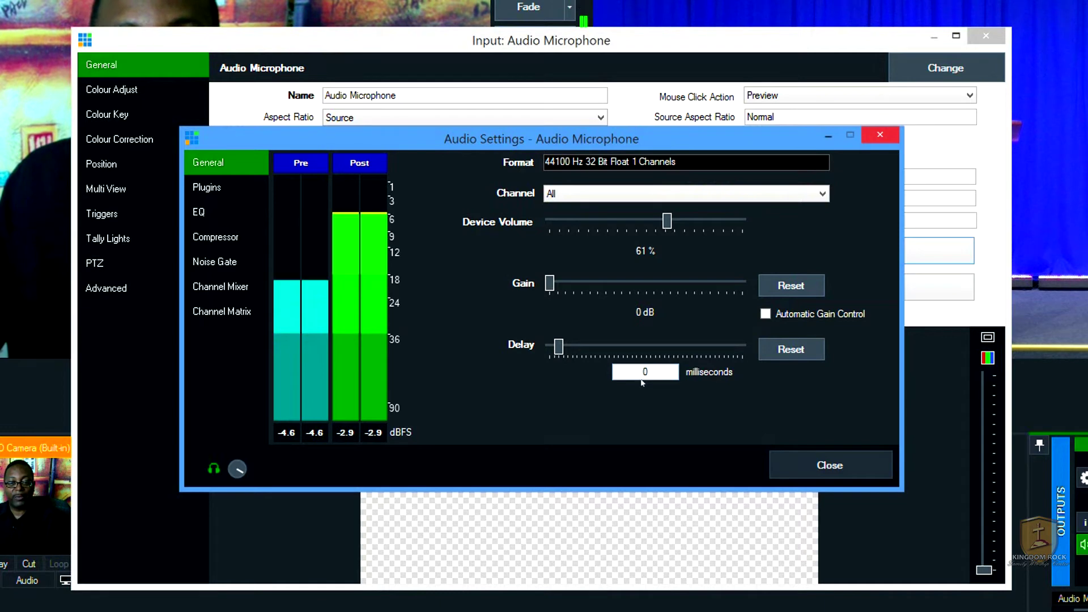
pyautogui.write('120')
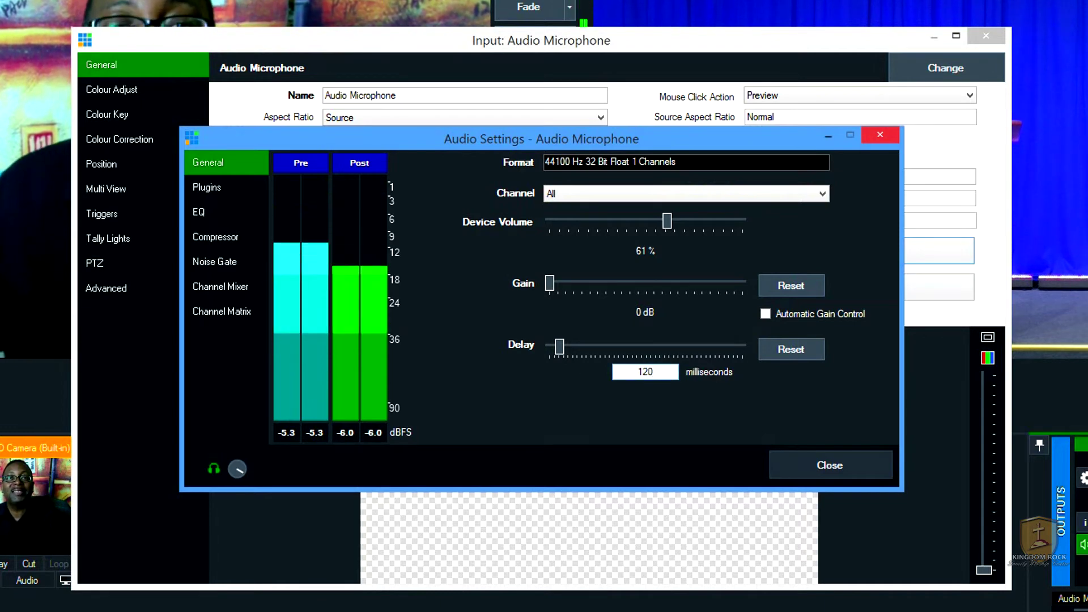
pyautogui.click(831, 465)
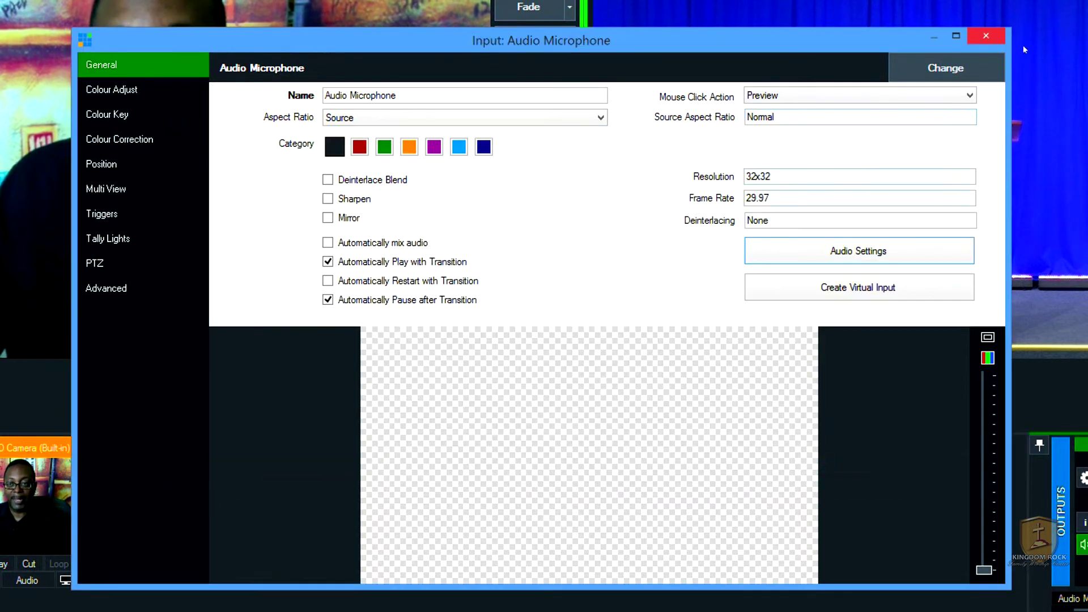
pyautogui.click(996, 40)
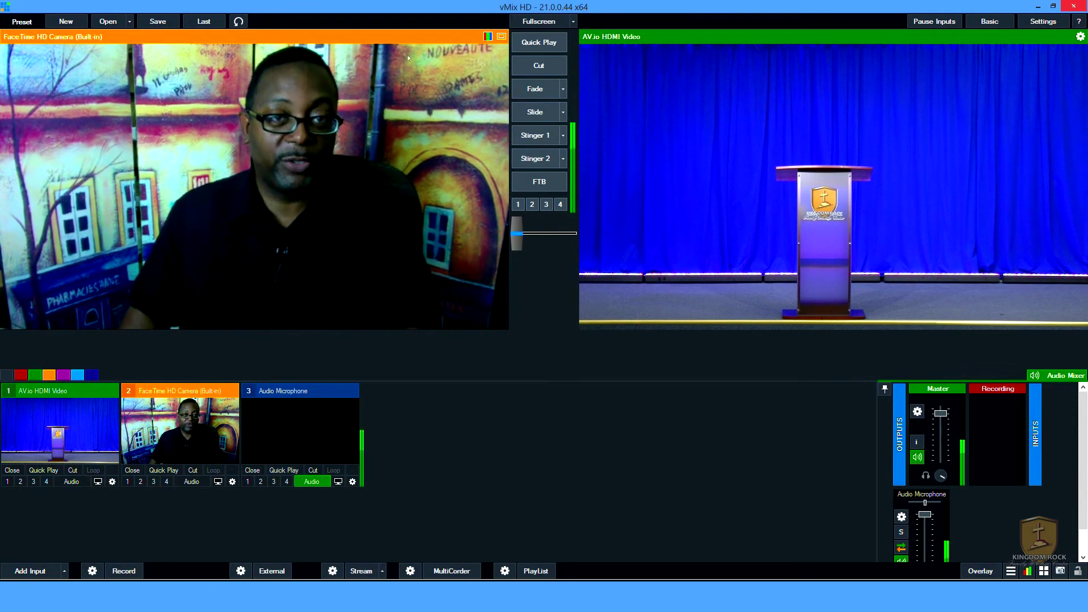
# Step: Cut the FaceTime HD Camera from Preview to Output
pyautogui.click(539, 64)
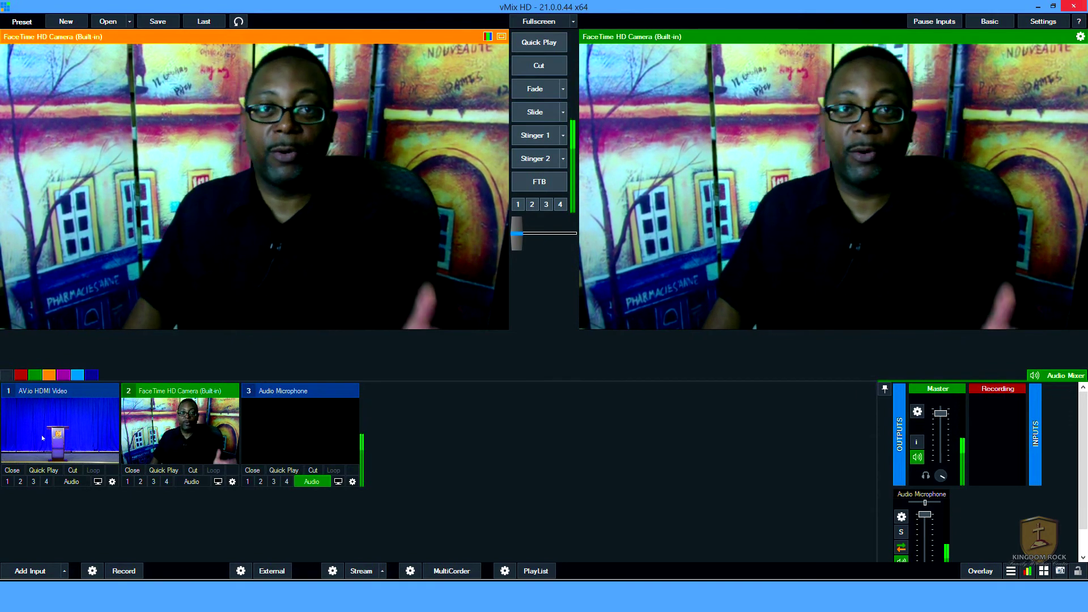
# Step: Preview AV.io HDMI Video, cut it live, then cut back to the FaceTime camera
pyautogui.click(90, 438)
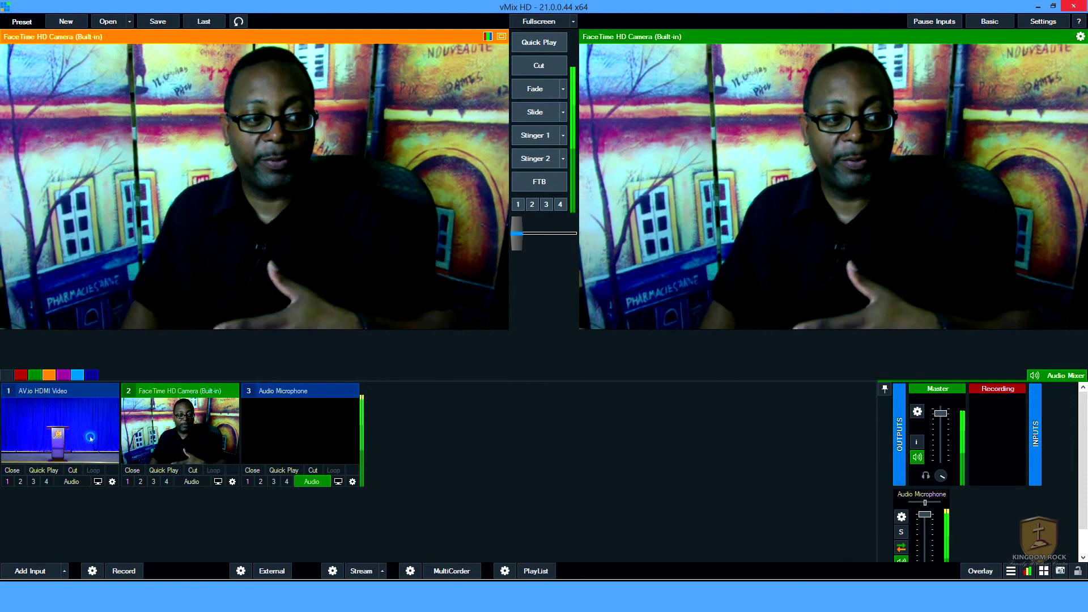
pyautogui.click(538, 66)
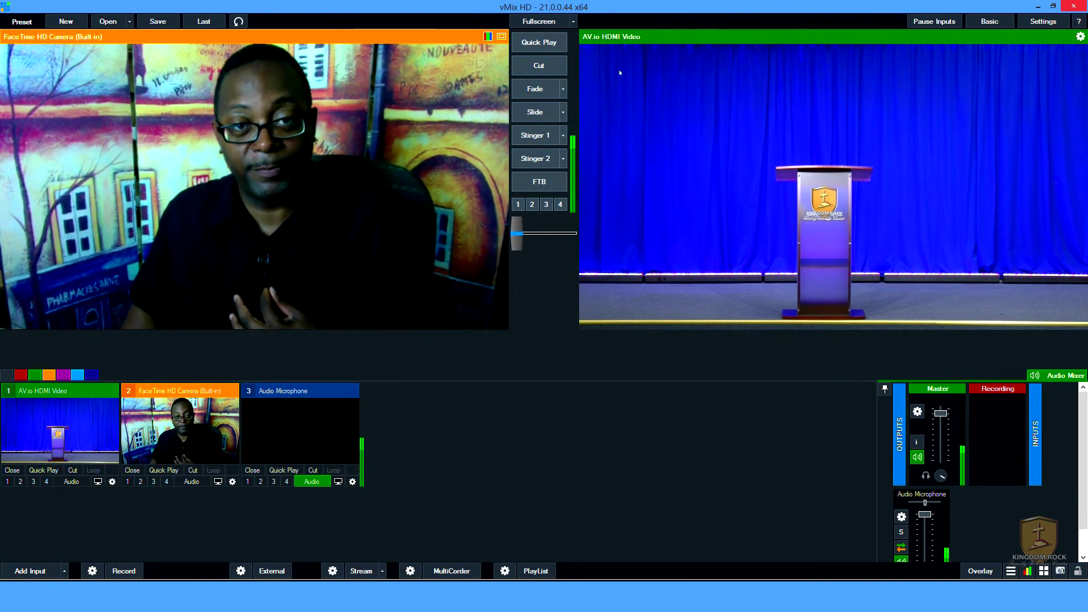
pyautogui.click(559, 71)
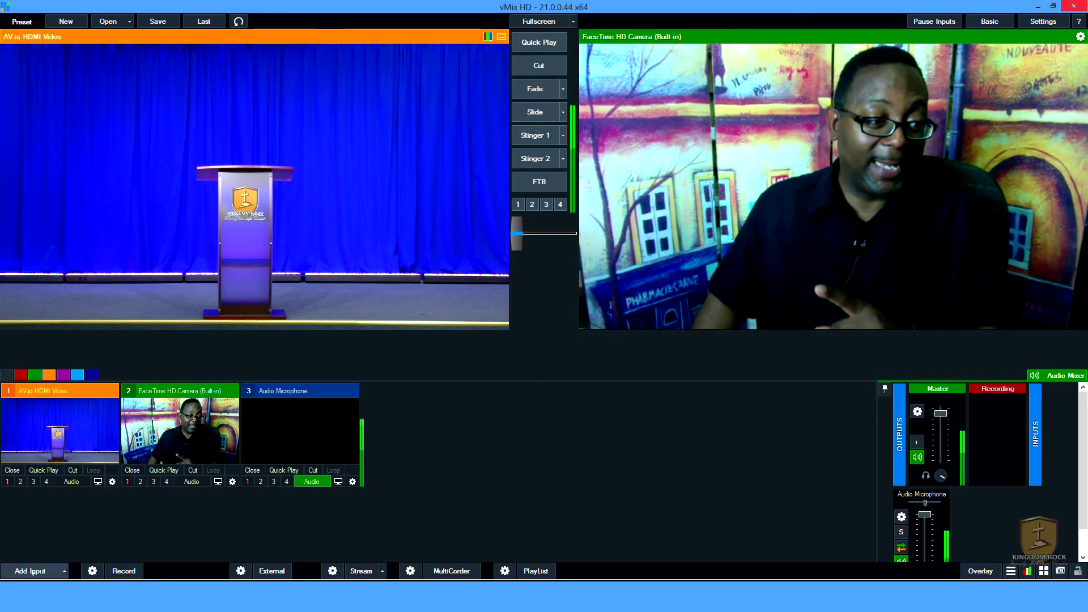
pyautogui.click(32, 571)
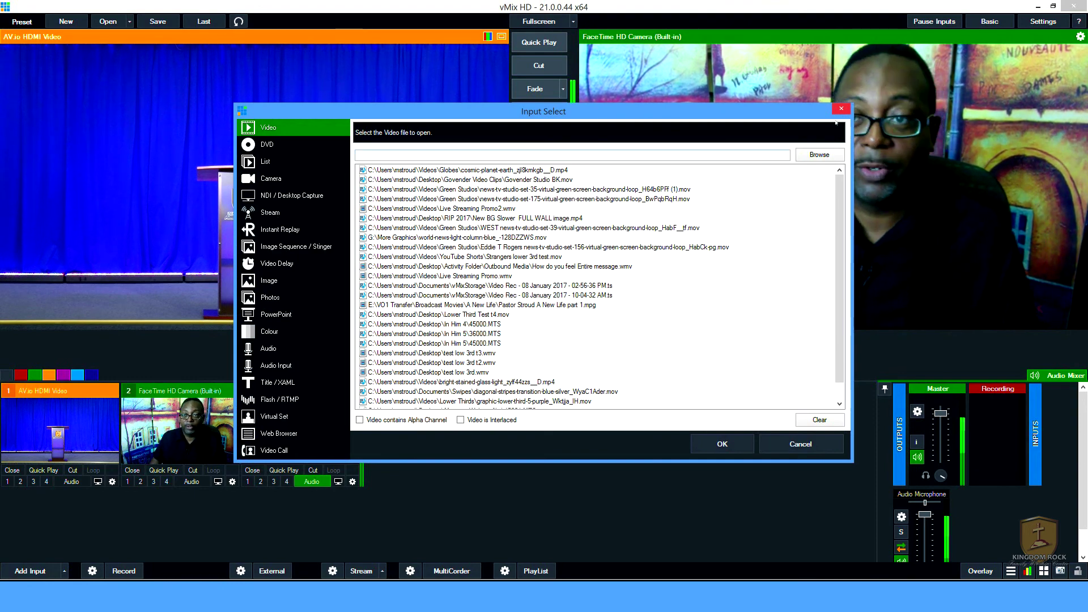
# Step: Cancel Input Select and switch the Preview scope to Vectorscope + Waveform Y + Preview
pyautogui.press('Escape')
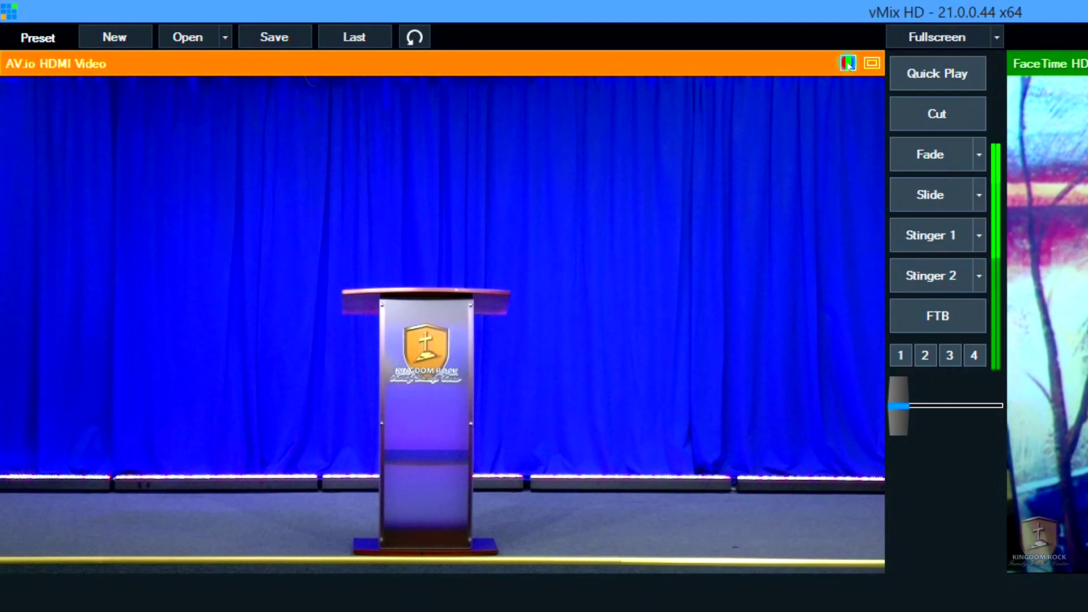
pyautogui.click(487, 36)
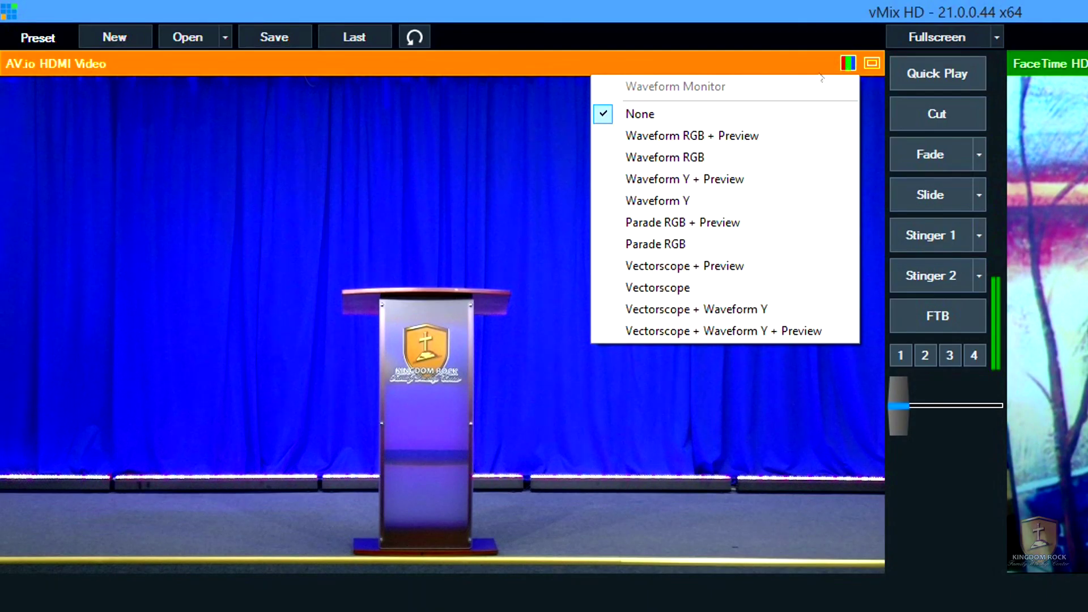
pyautogui.click(685, 265)
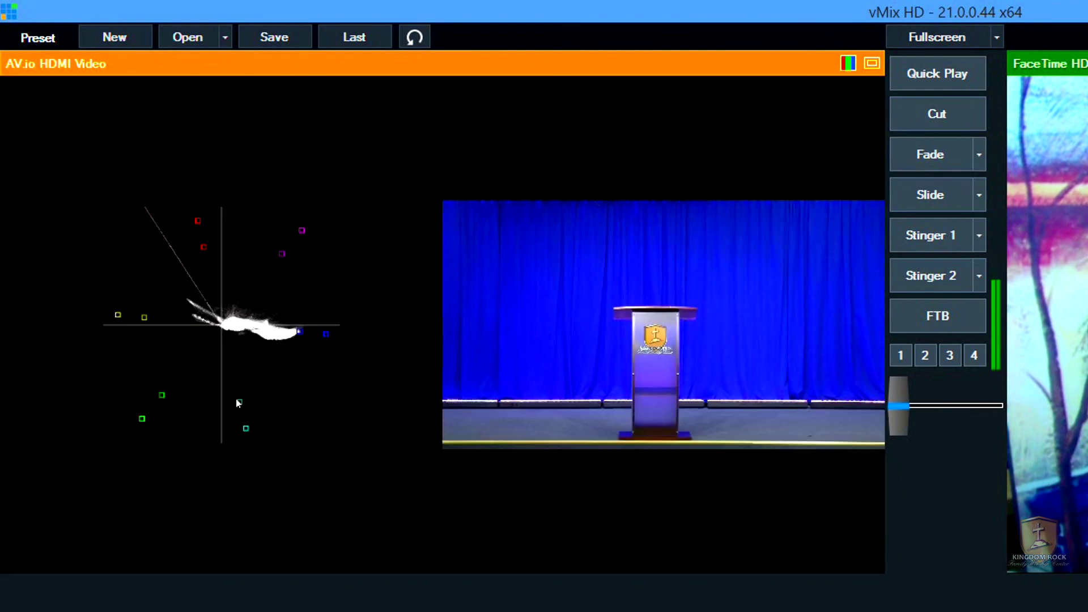
pyautogui.click(853, 64)
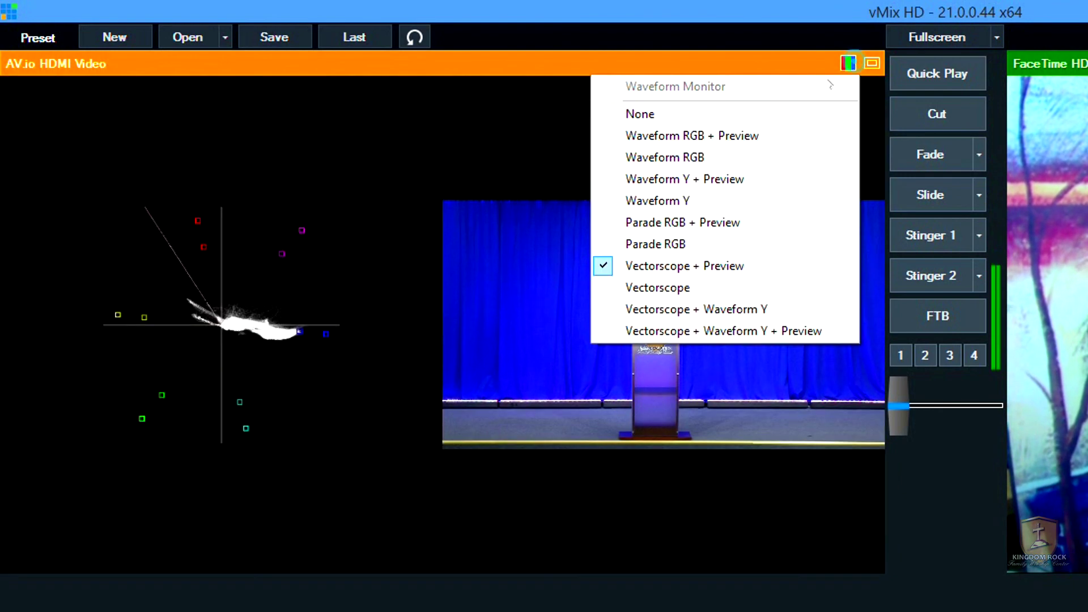
pyautogui.click(670, 331)
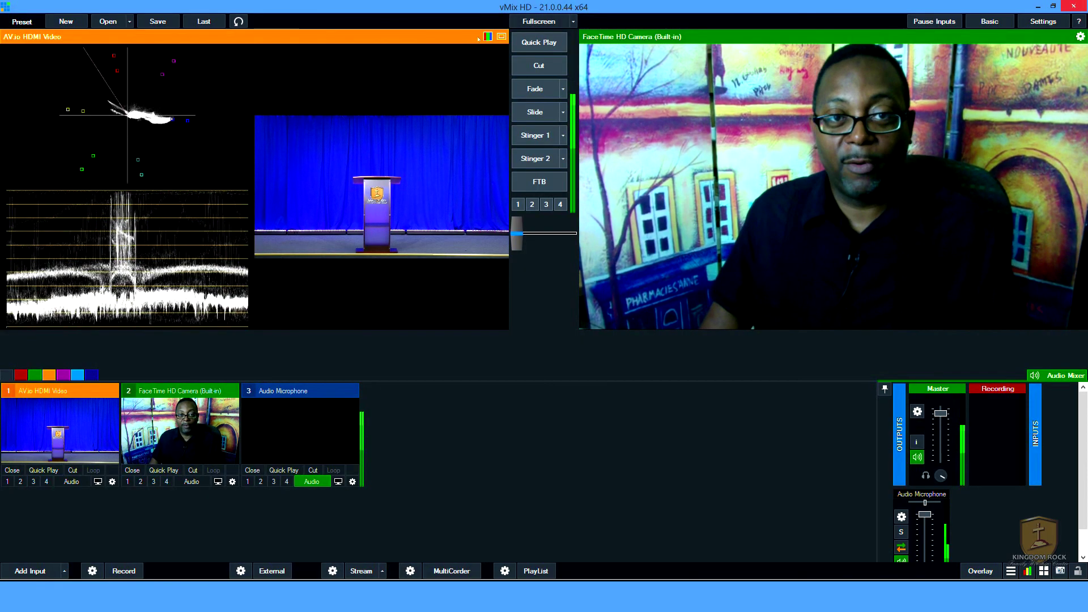